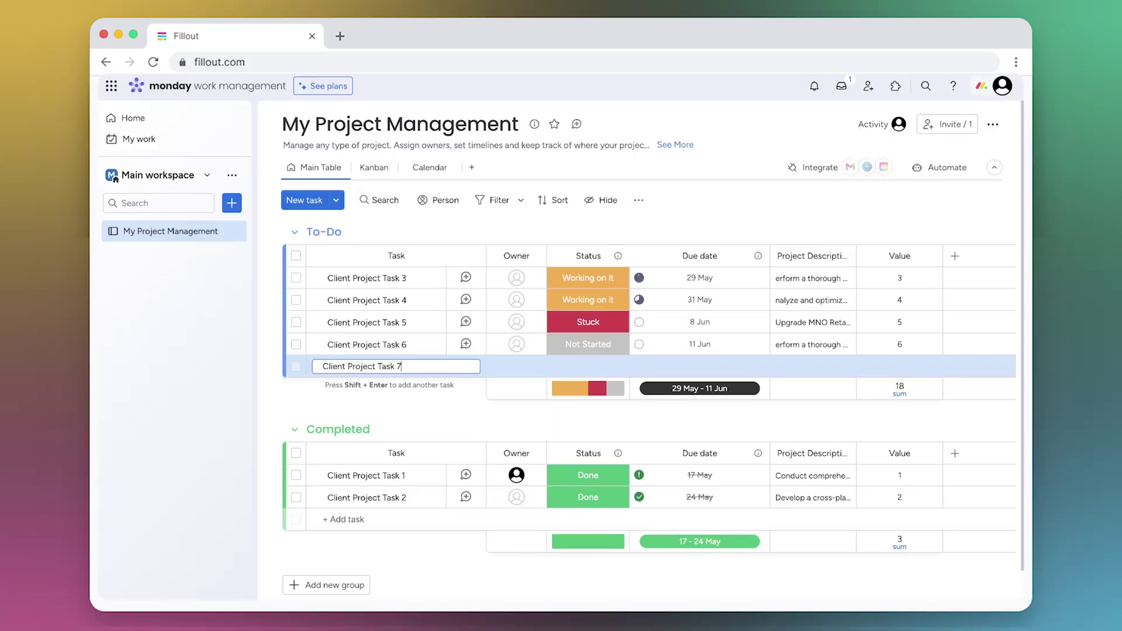
# Save Client Project Task 7 as Not Started, value 0, due 15 June 2024
pyautogui.press('Return')
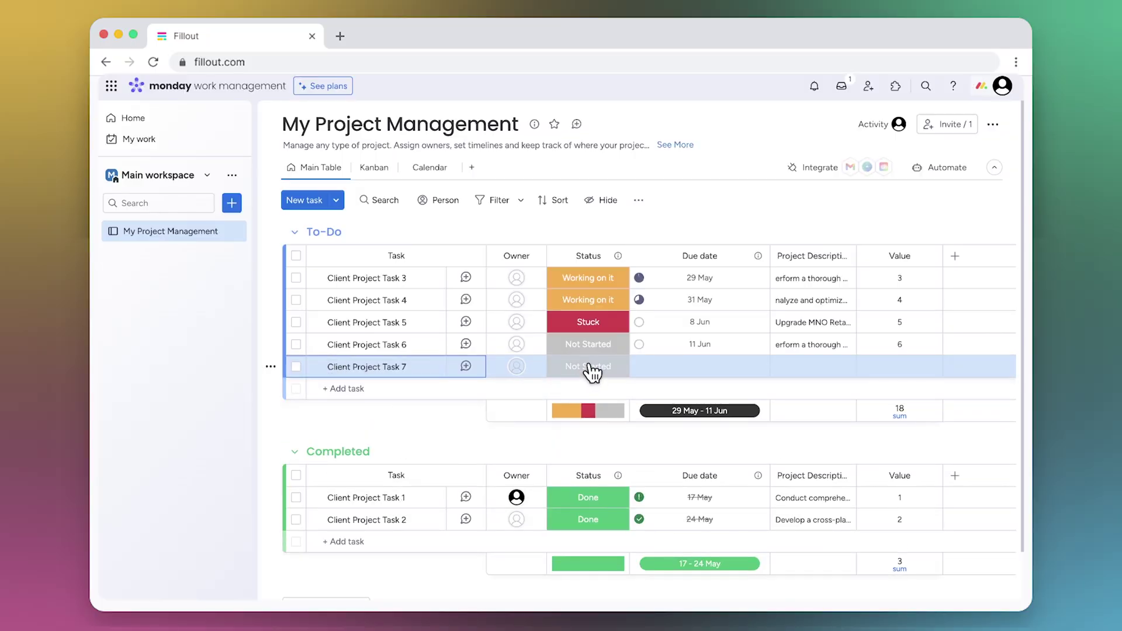
pyautogui.click(588, 367)
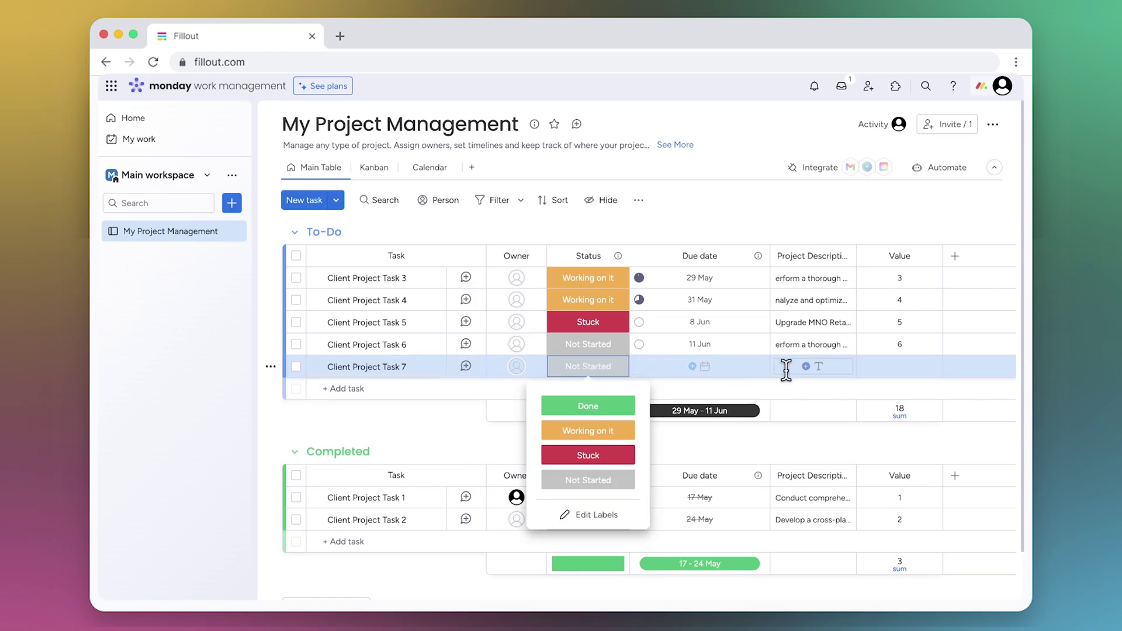
pyautogui.click(804, 367)
pyautogui.click(906, 366)
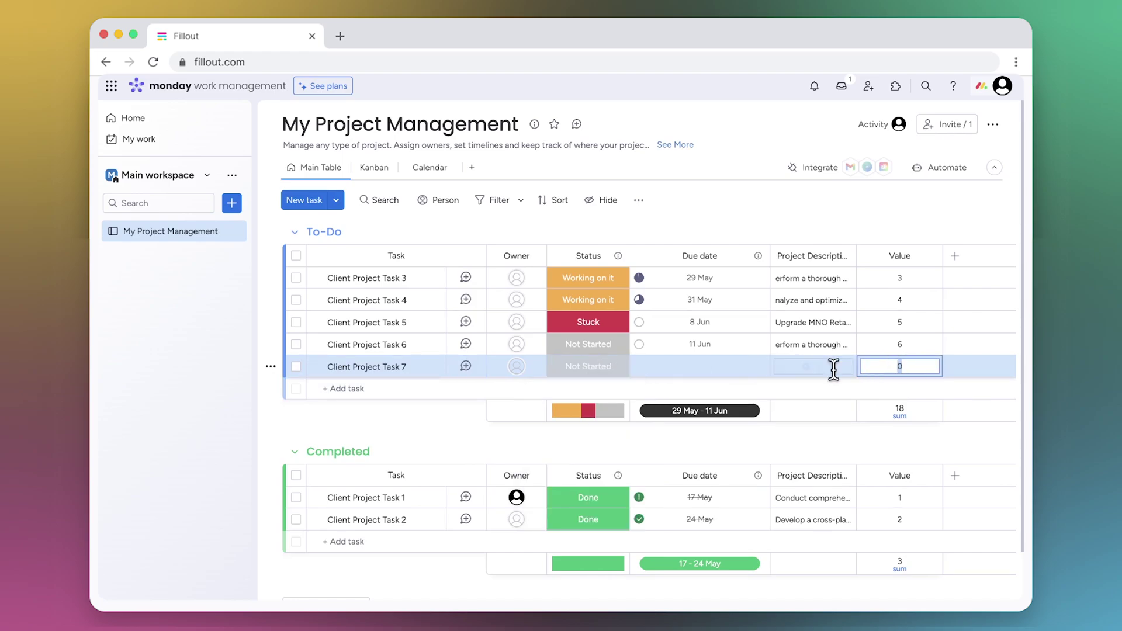
pyautogui.click(708, 369)
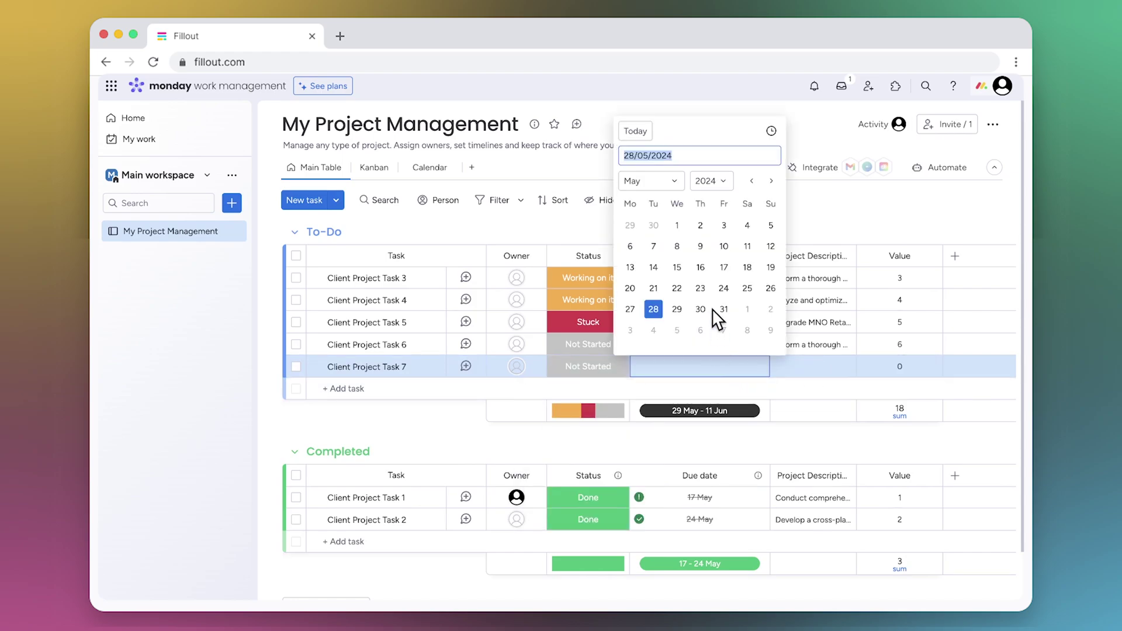
pyautogui.click(771, 181)
pyautogui.click(747, 267)
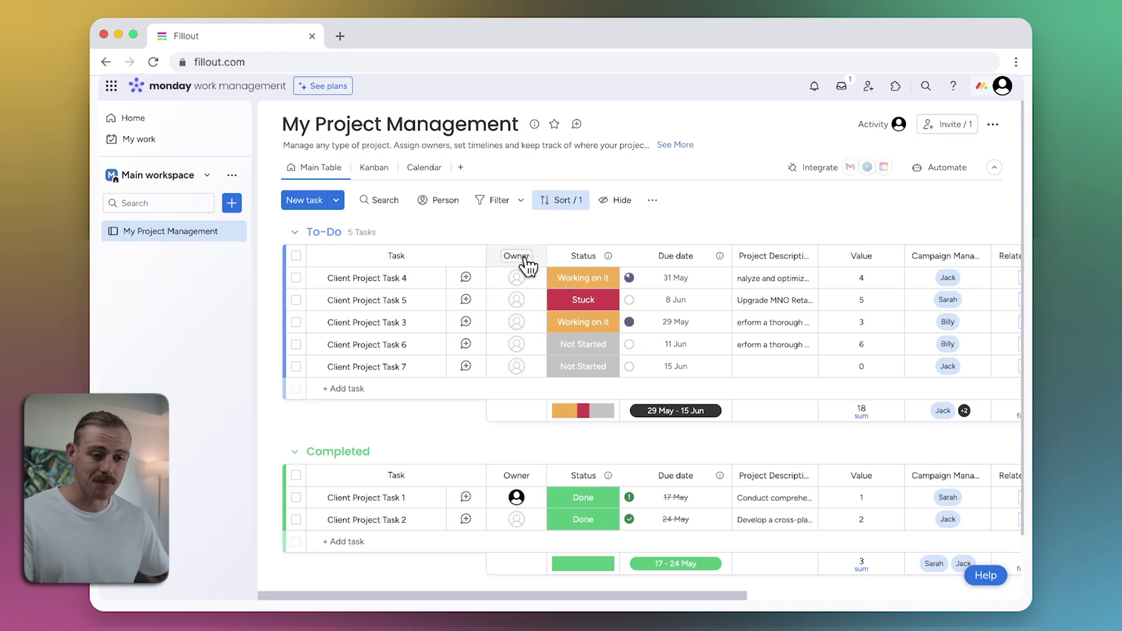
pyautogui.hscroll(5, 608, 333)
pyautogui.hscroll(4, 610, 336)
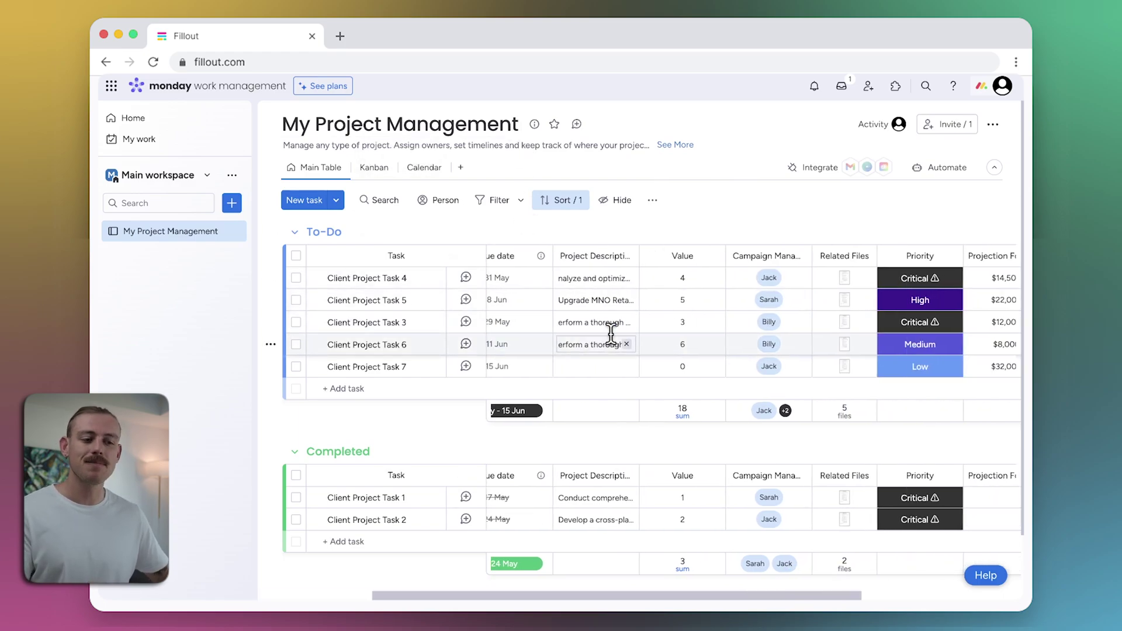
pyautogui.hscroll(4, 615, 343)
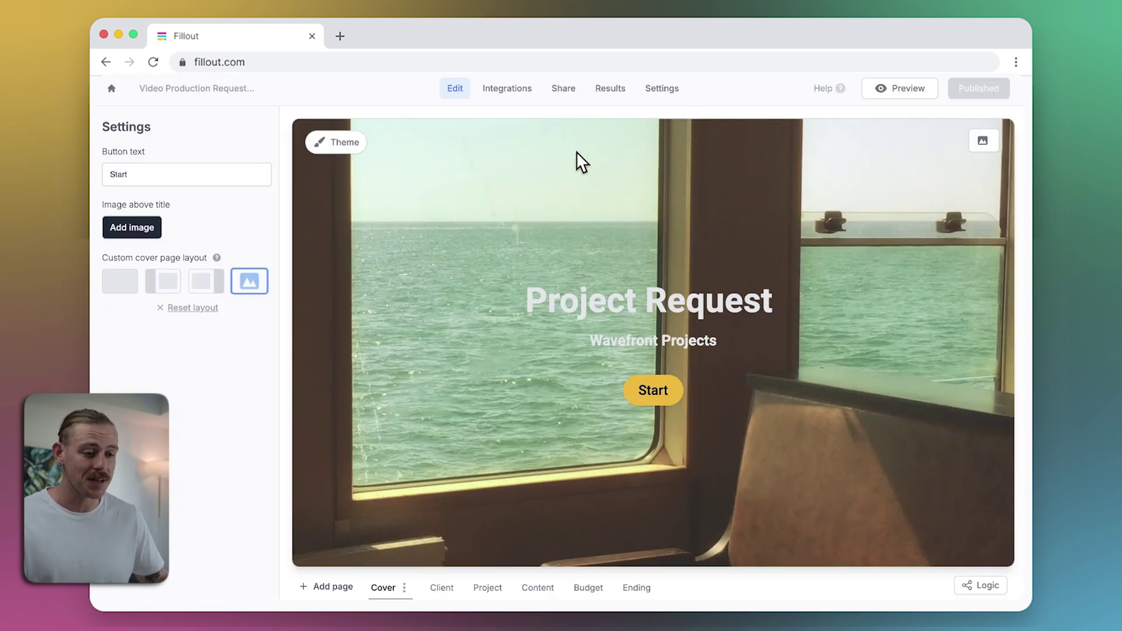
# Start setting up a Monday integration from the form's Integrations
pyautogui.click(513, 93)
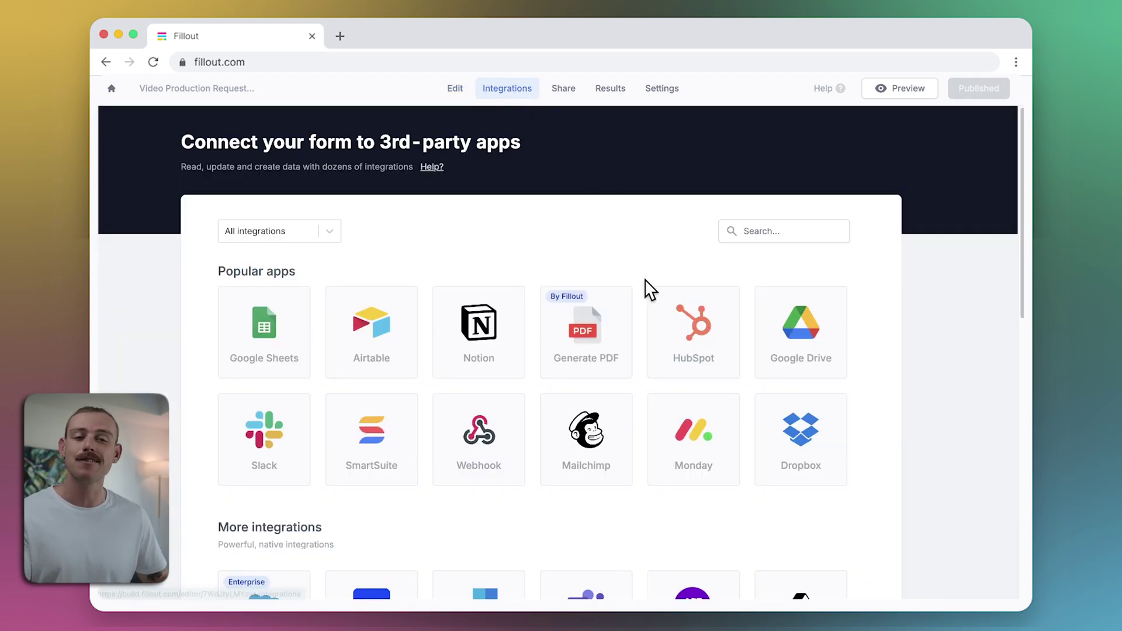
pyautogui.click(718, 455)
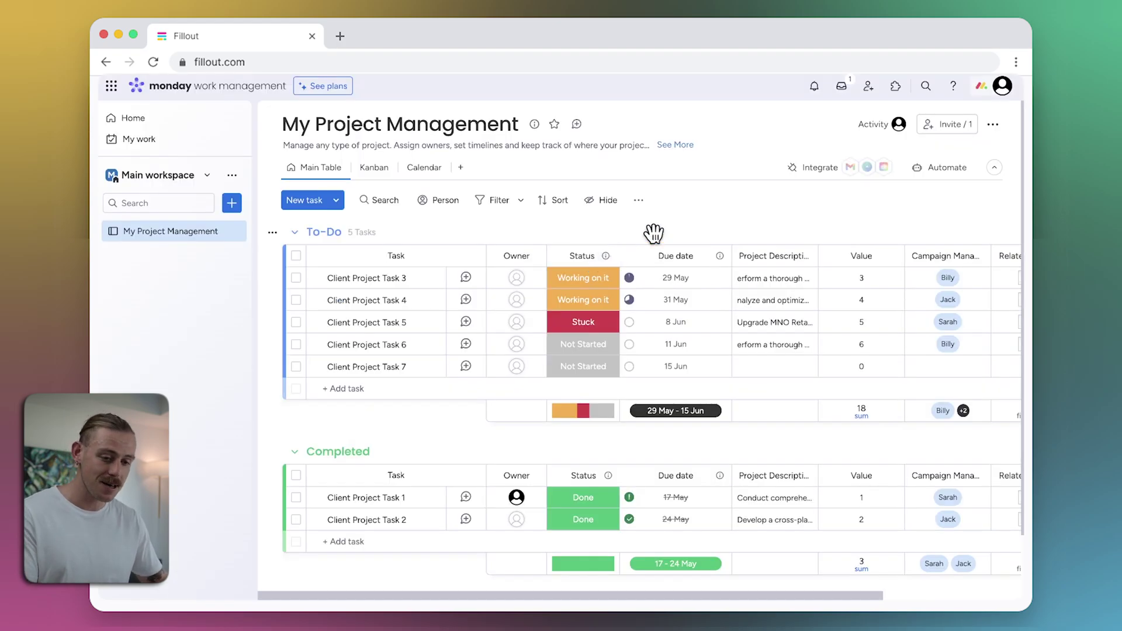
# Copy the personal API token from monday.com's Administration > Connections > API page
pyautogui.click(1003, 88)
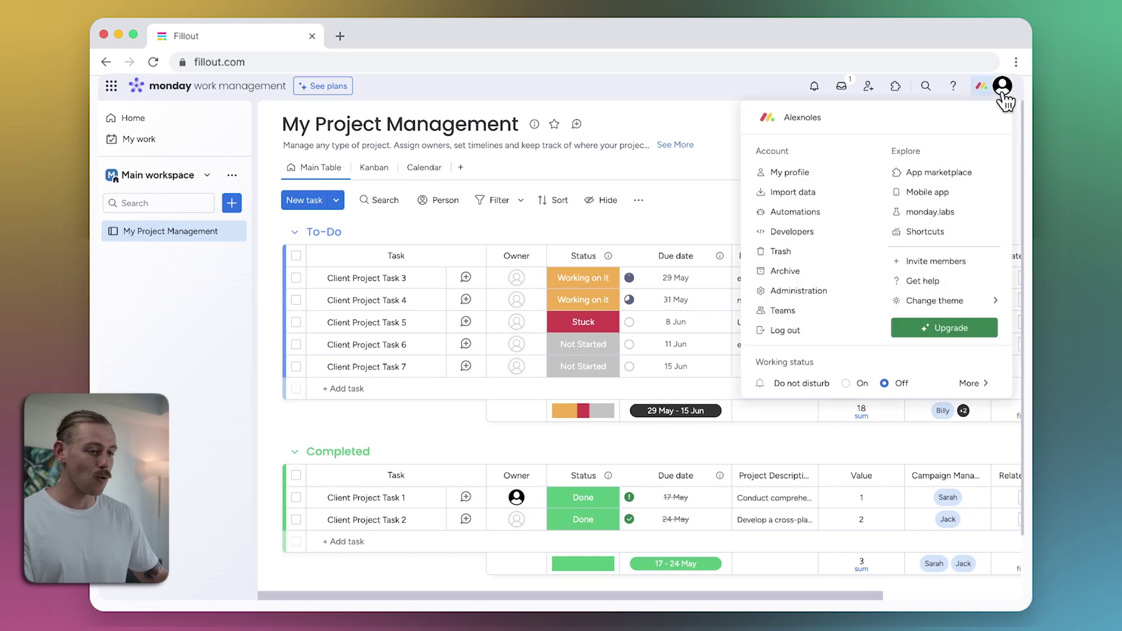
pyautogui.click(814, 292)
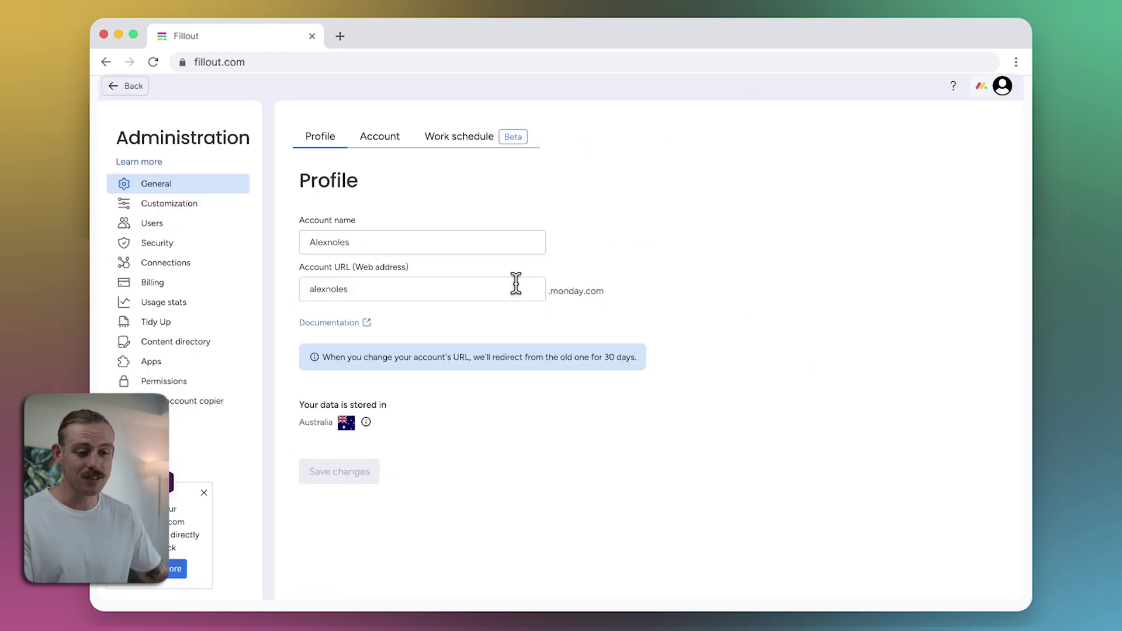
pyautogui.click(236, 275)
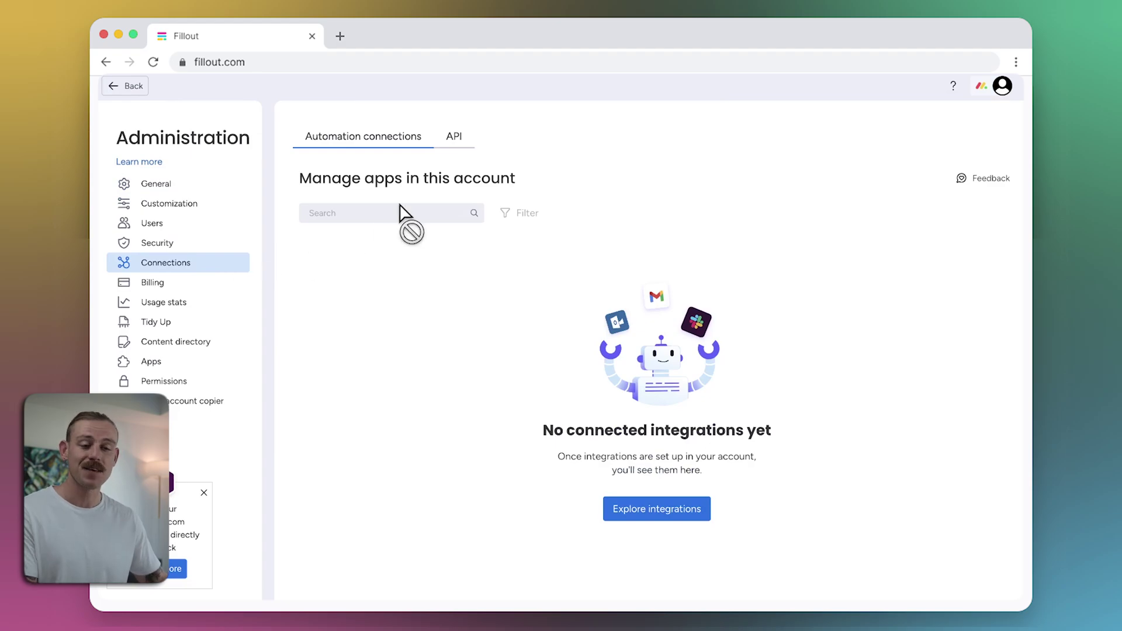
pyautogui.click(454, 146)
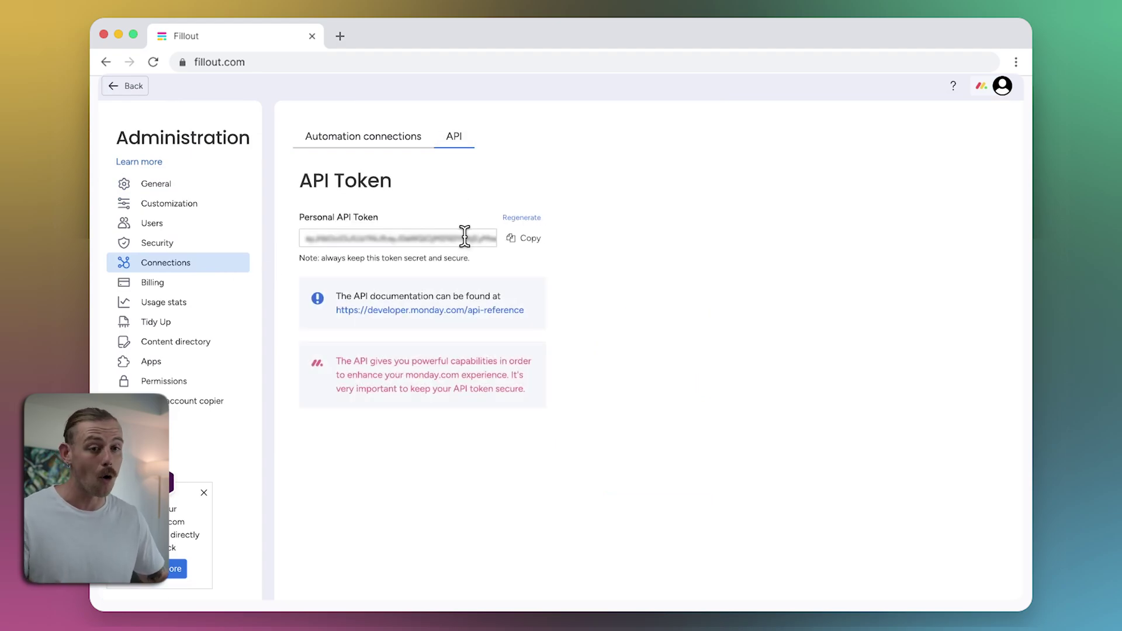
pyautogui.click(529, 239)
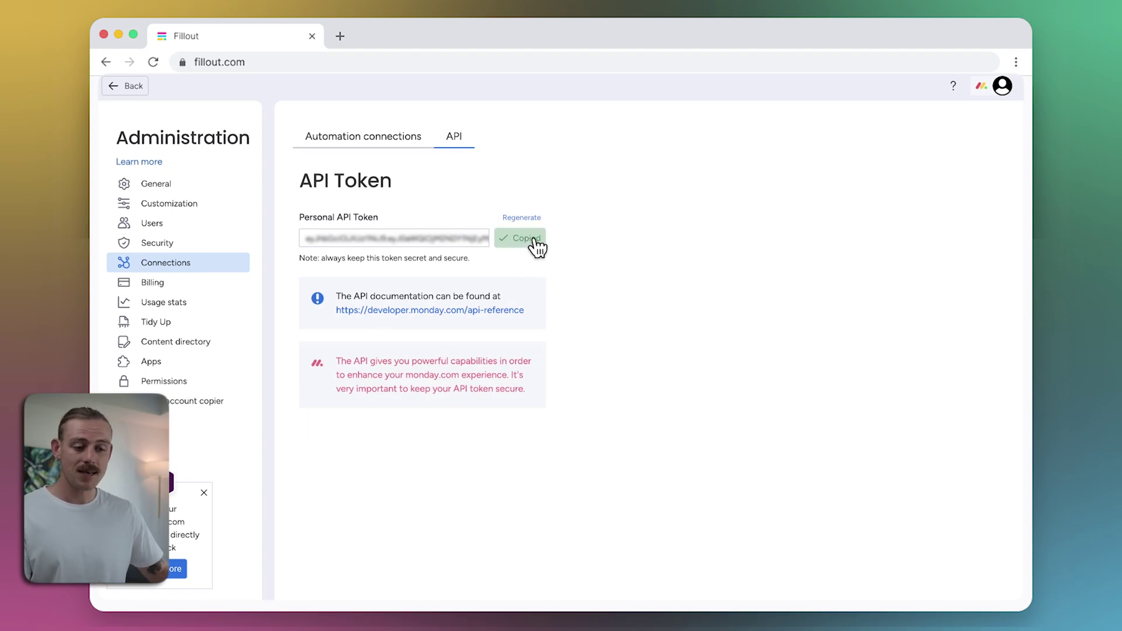
# Paste the monday.com API token as the API Key and connect the account
pyautogui.press('super+v')
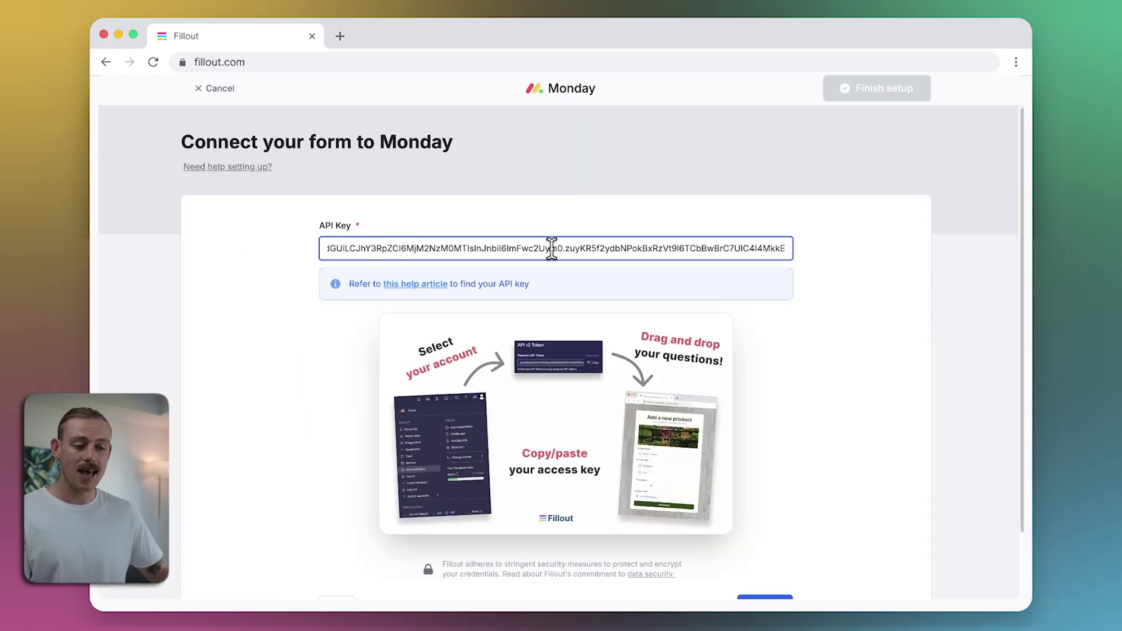
pyautogui.scroll(-3, 552, 248)
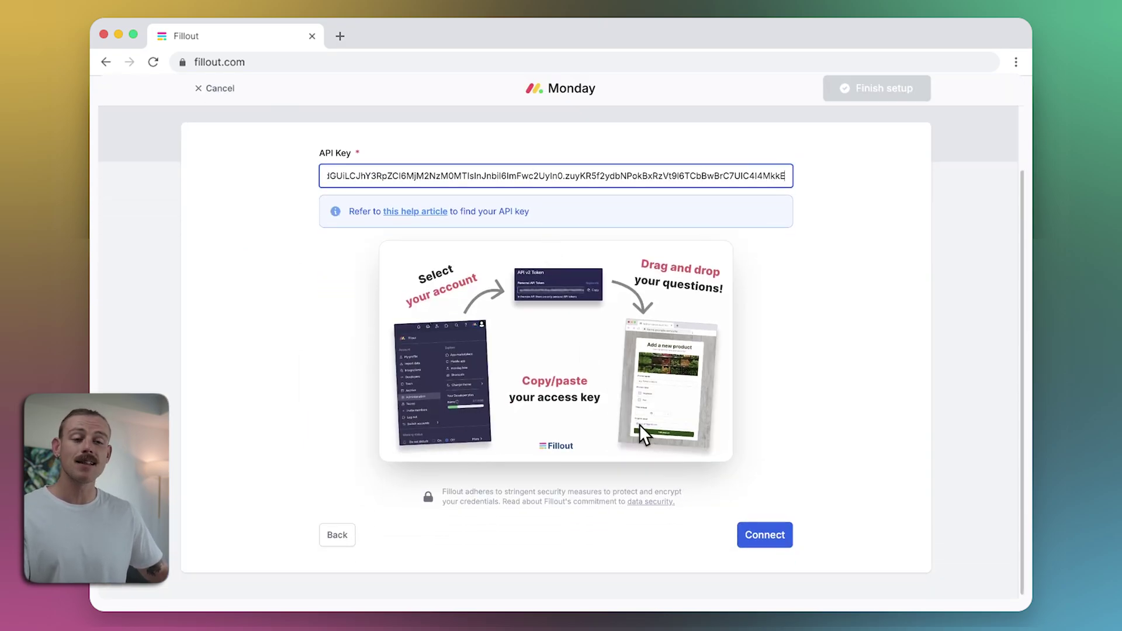
pyautogui.click(783, 536)
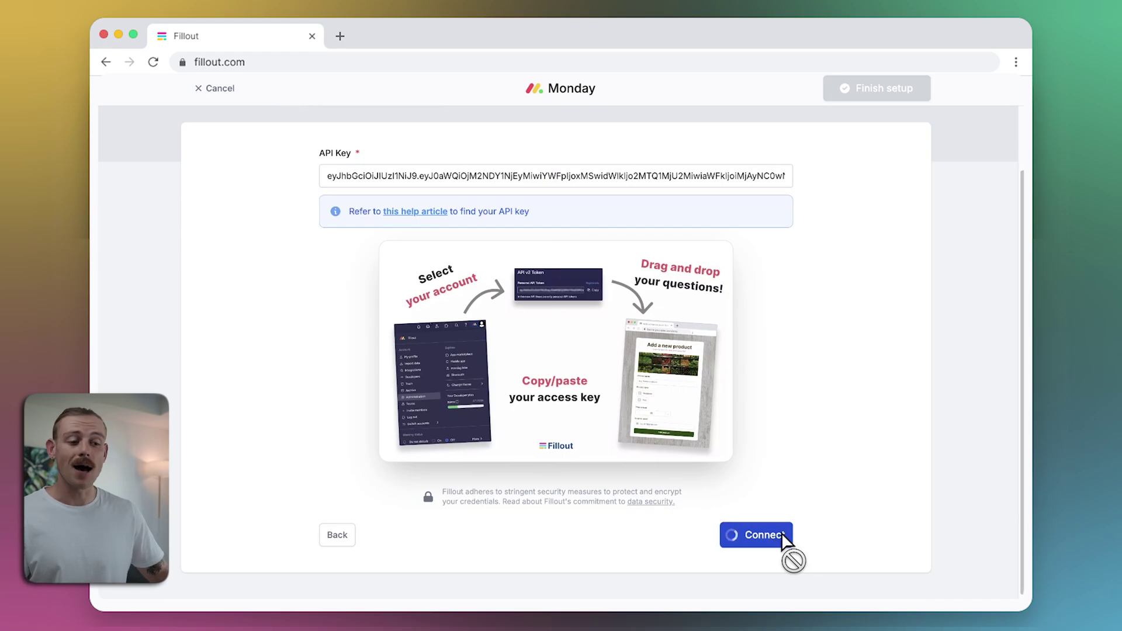
# Choose Main workspace and the My Project Management board for syncing
pyautogui.click(660, 278)
pyautogui.click(664, 310)
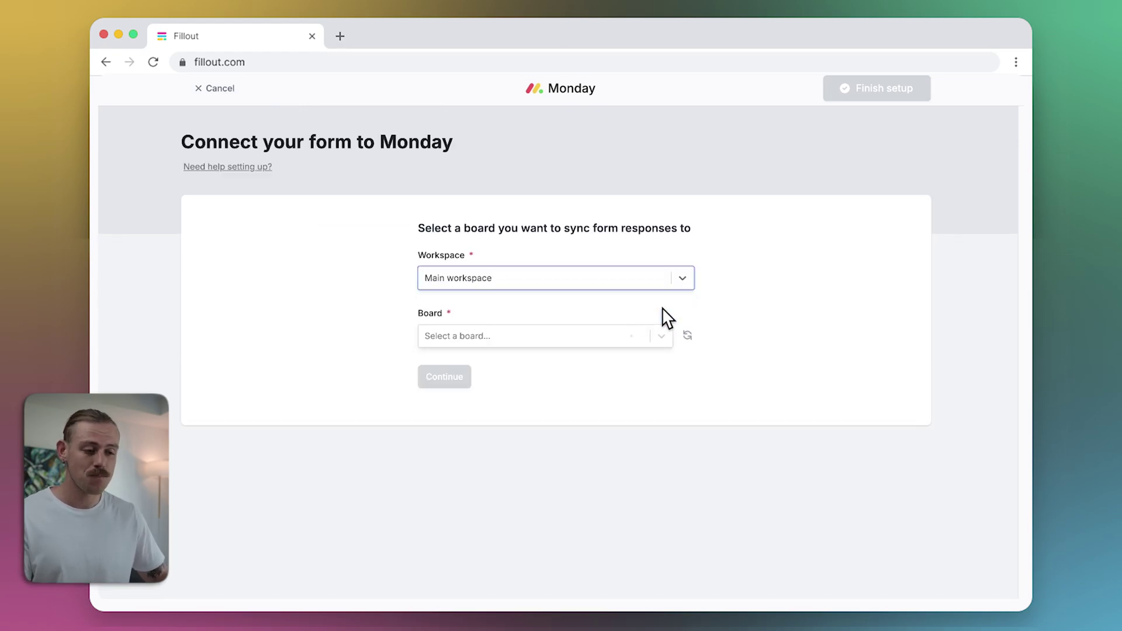
pyautogui.click(662, 333)
pyautogui.click(646, 364)
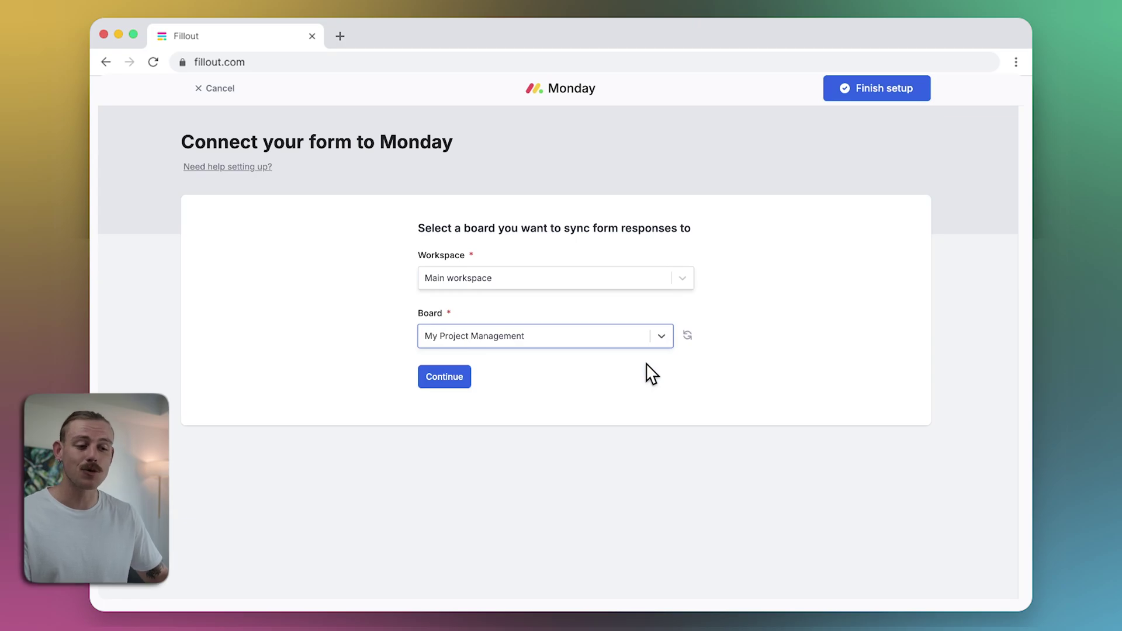
# Map the Monday Name column to the Client Name answer
pyautogui.click(465, 381)
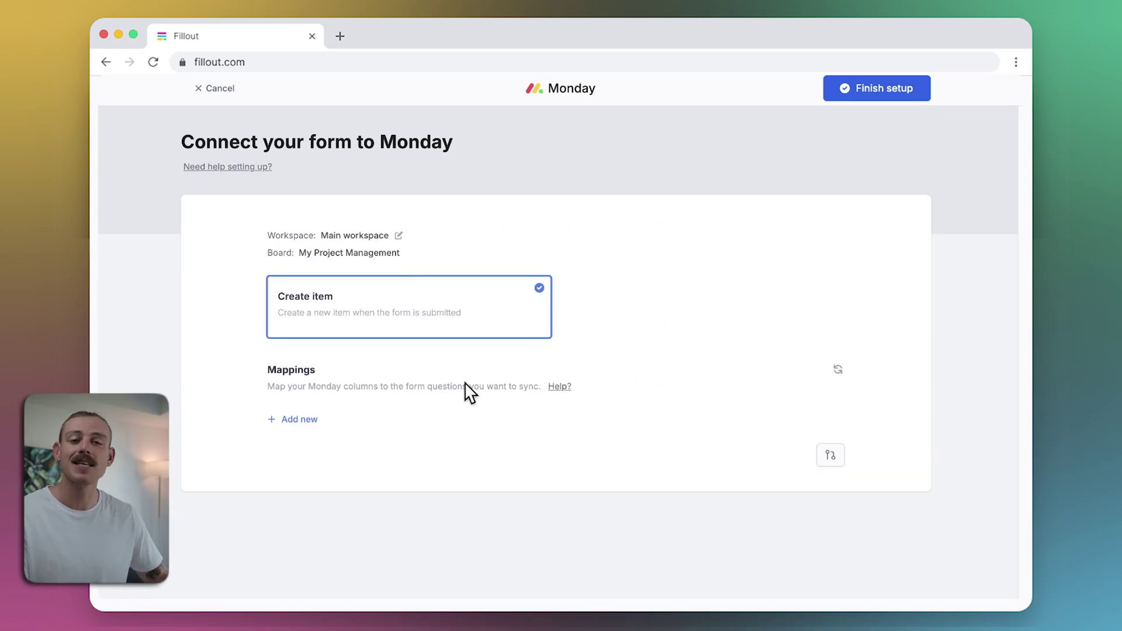
pyautogui.click(299, 419)
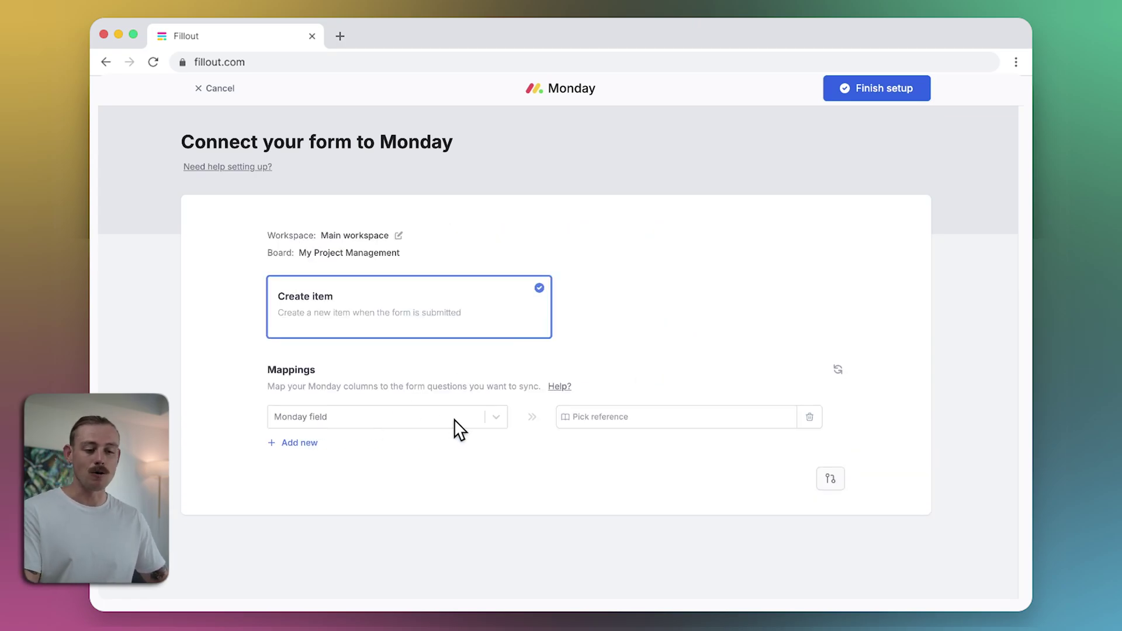
pyautogui.click(494, 418)
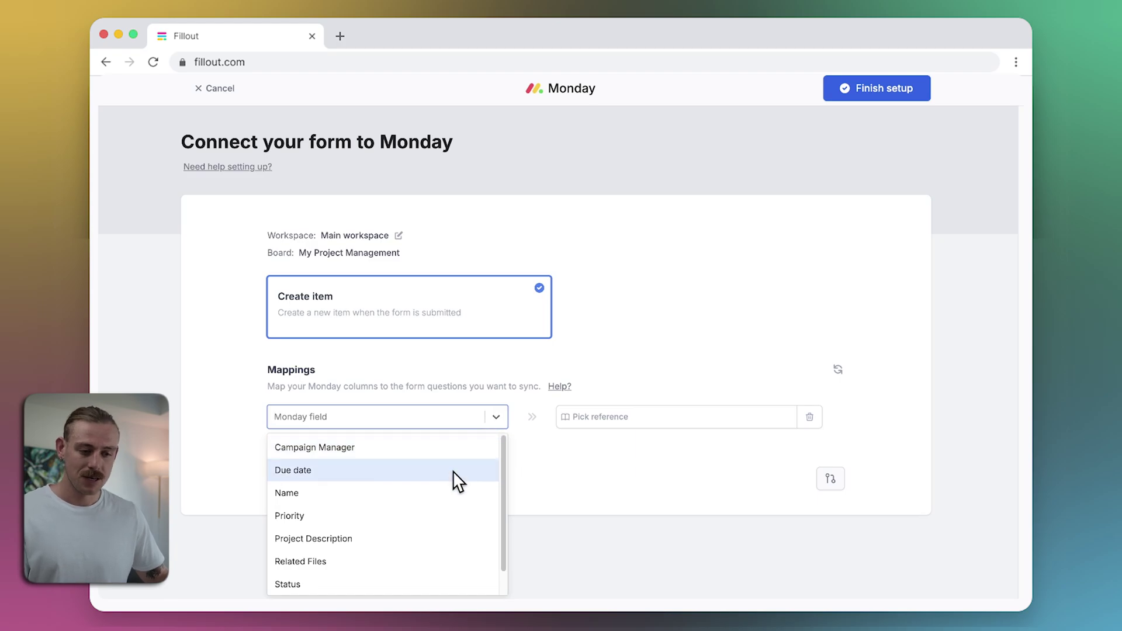
pyautogui.click(445, 491)
pyautogui.click(709, 420)
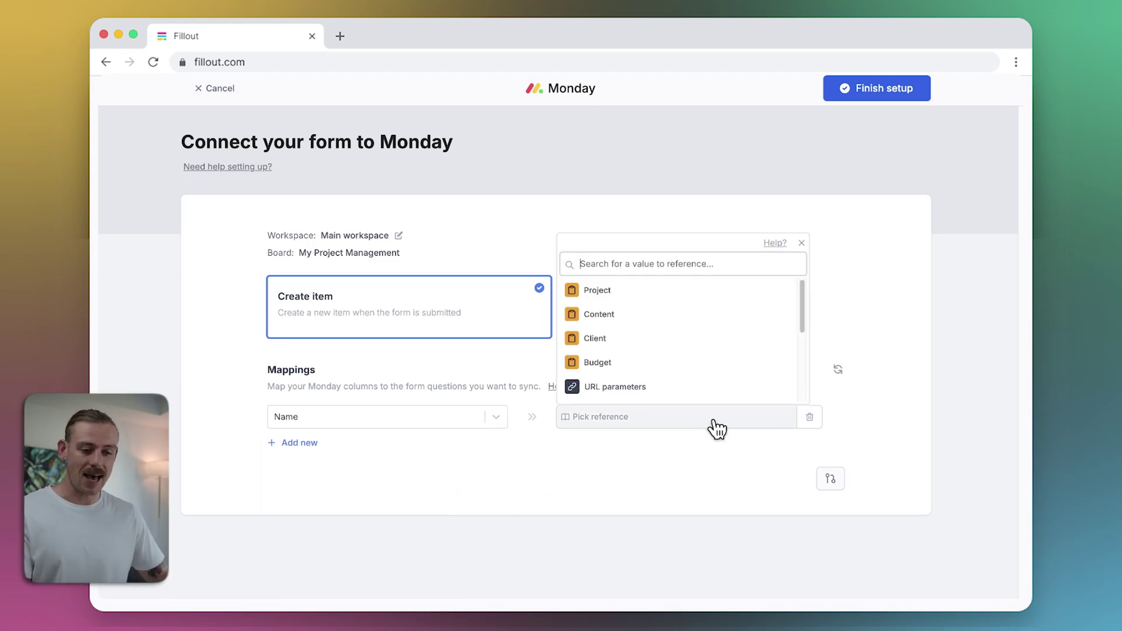
pyautogui.click(675, 338)
pyautogui.click(672, 337)
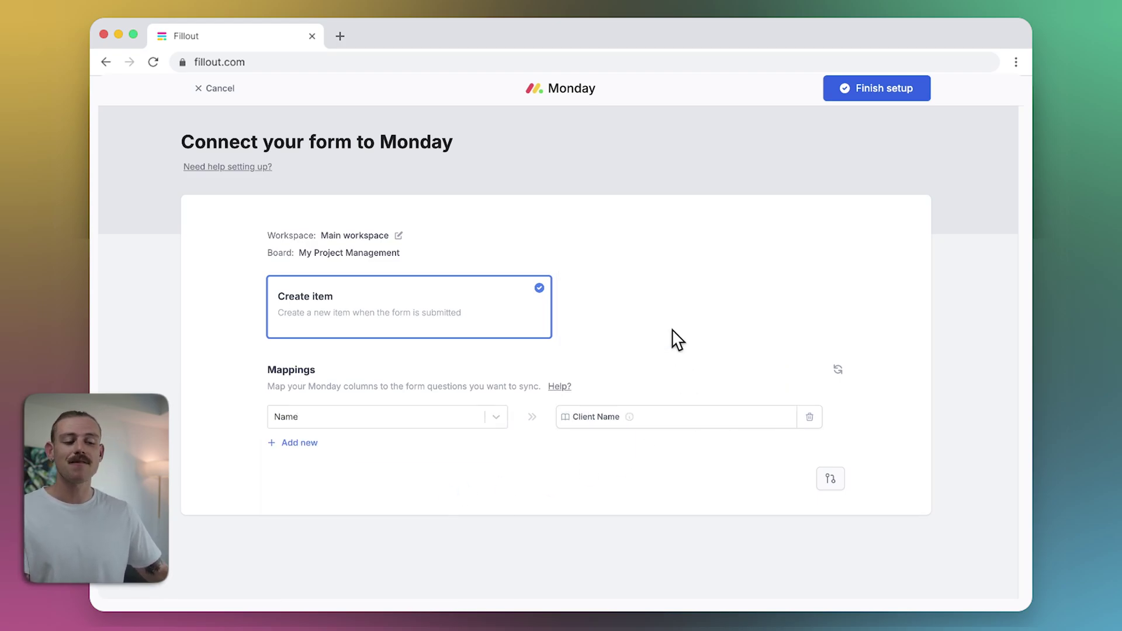
# Map the Due date column to Requested Completion Date
pyautogui.click(309, 442)
pyautogui.click(353, 445)
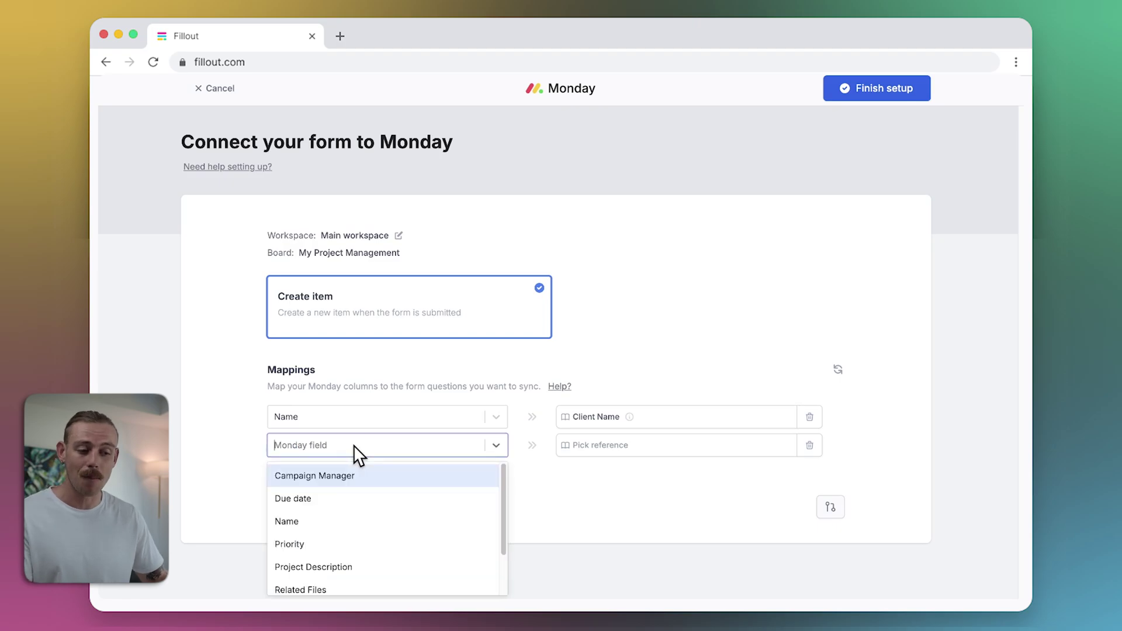
pyautogui.click(366, 493)
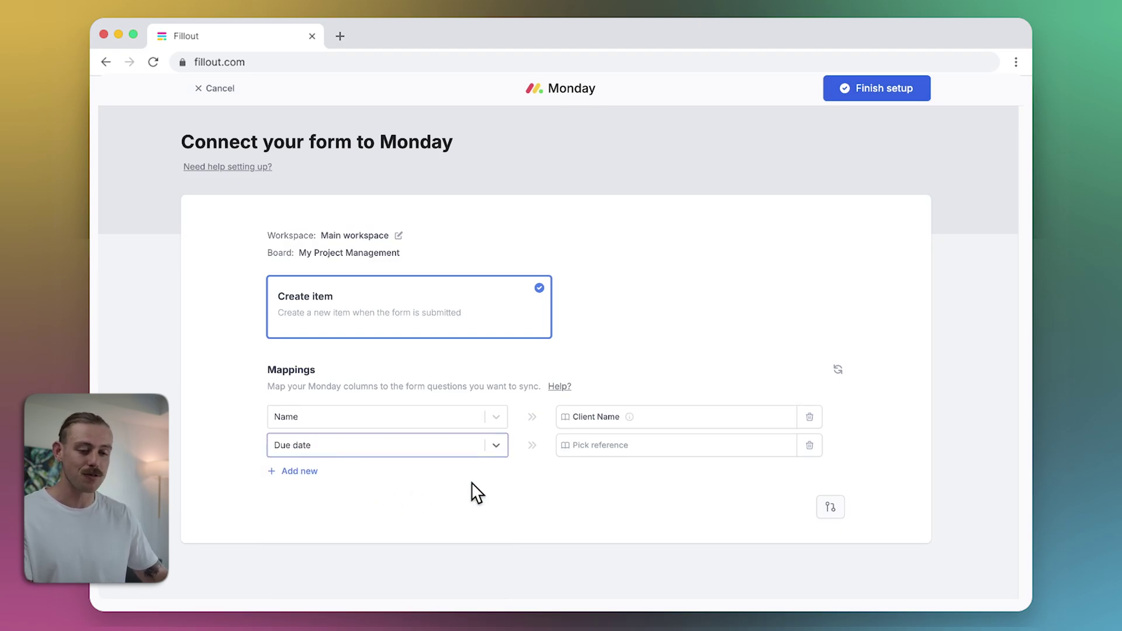
pyautogui.click(619, 448)
pyautogui.click(681, 349)
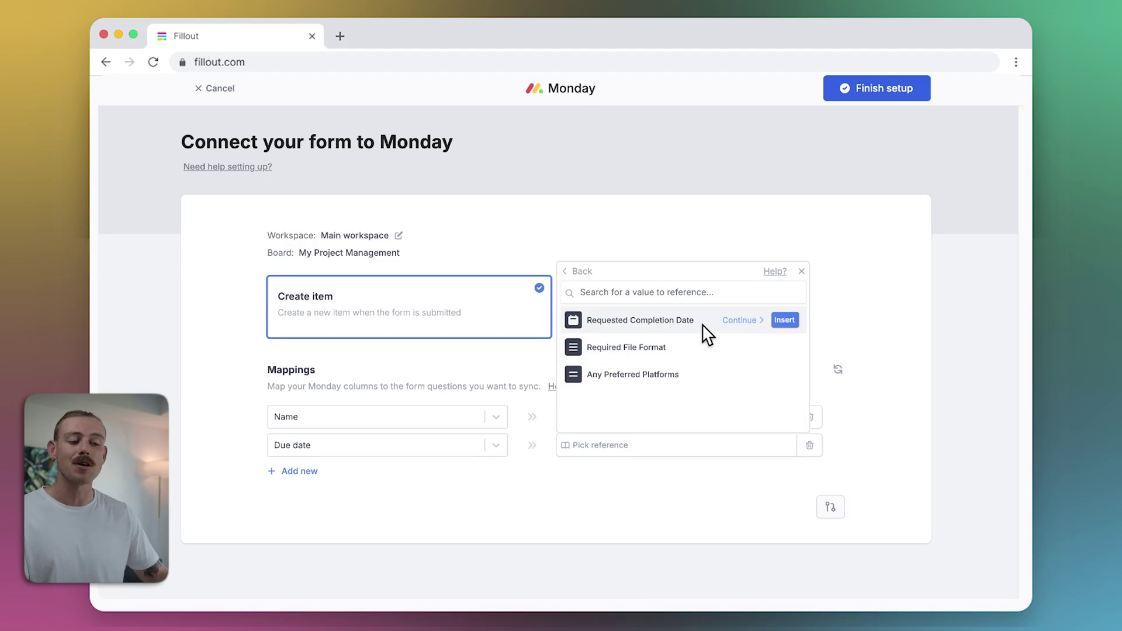
pyautogui.click(780, 320)
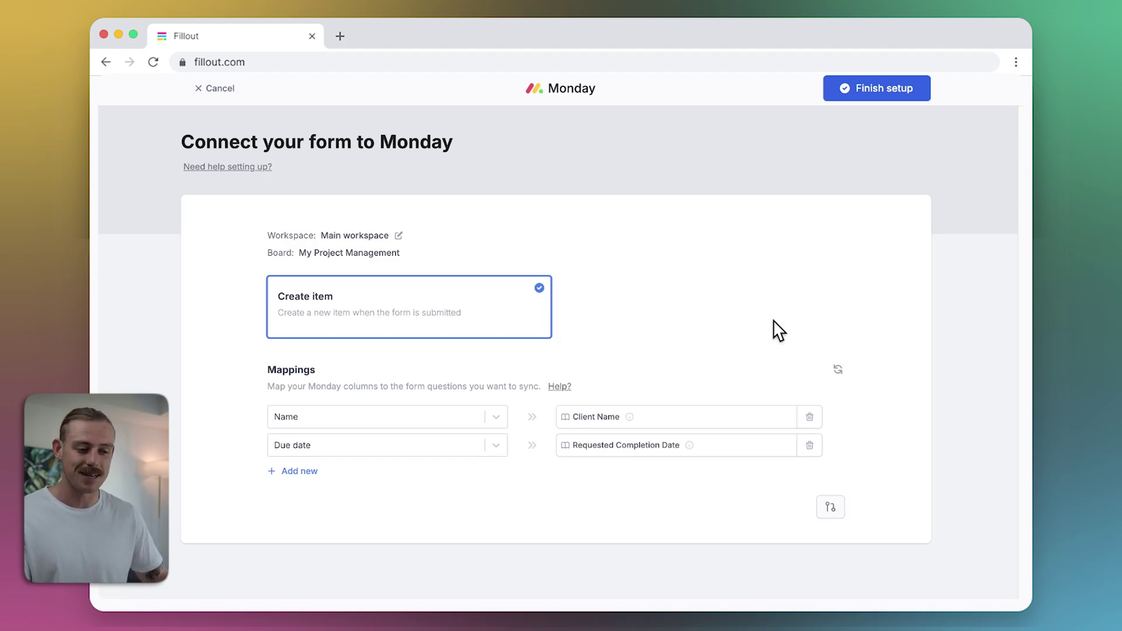
# Map the Priority column to the fixed static value Low
pyautogui.click(320, 476)
pyautogui.click(314, 480)
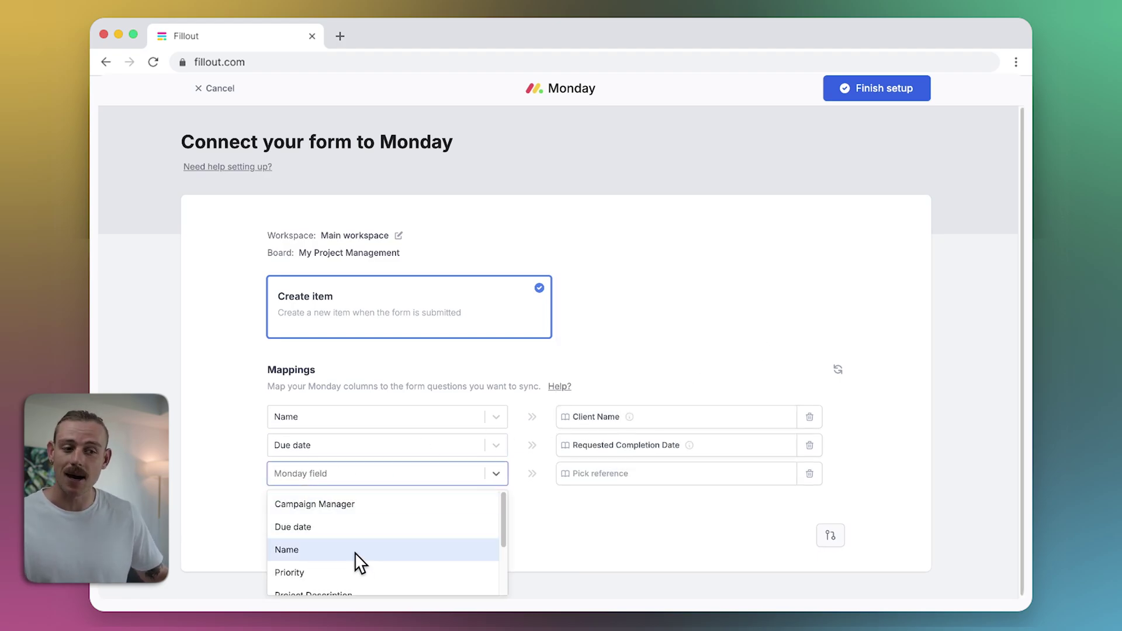
pyautogui.click(360, 572)
pyautogui.click(598, 483)
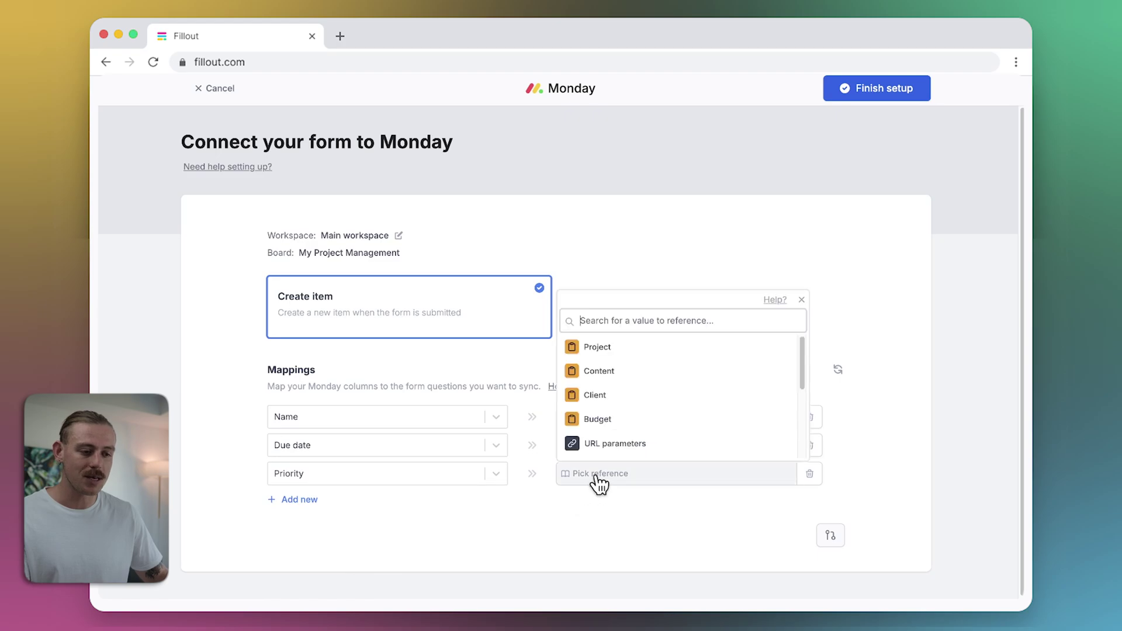
pyautogui.scroll(-4, 626, 439)
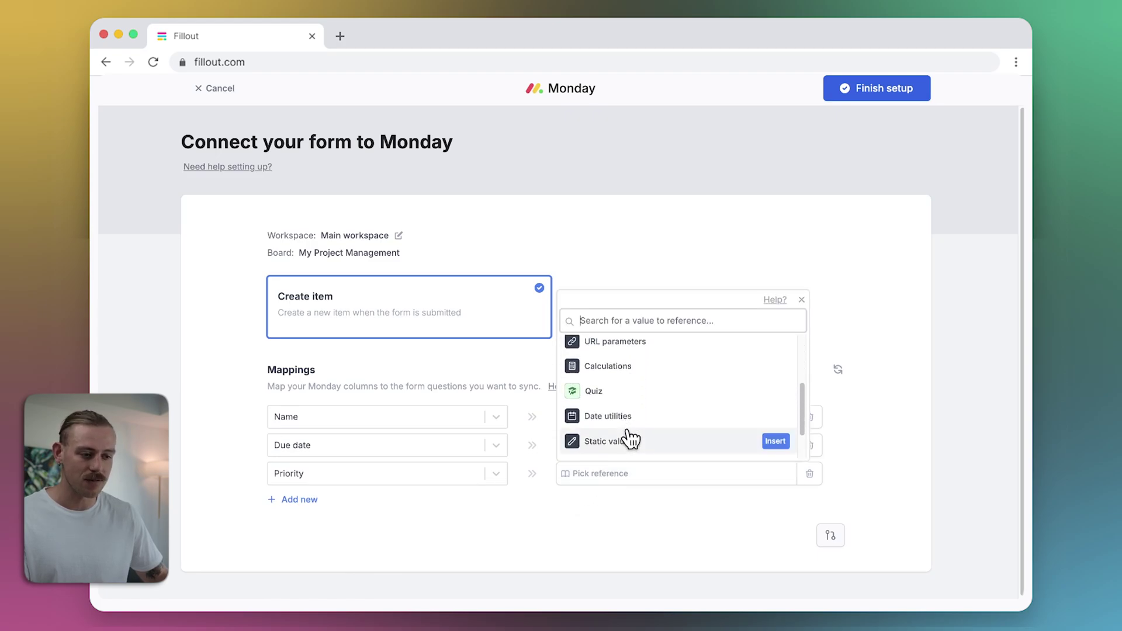
pyautogui.click(630, 439)
pyautogui.write('Low')
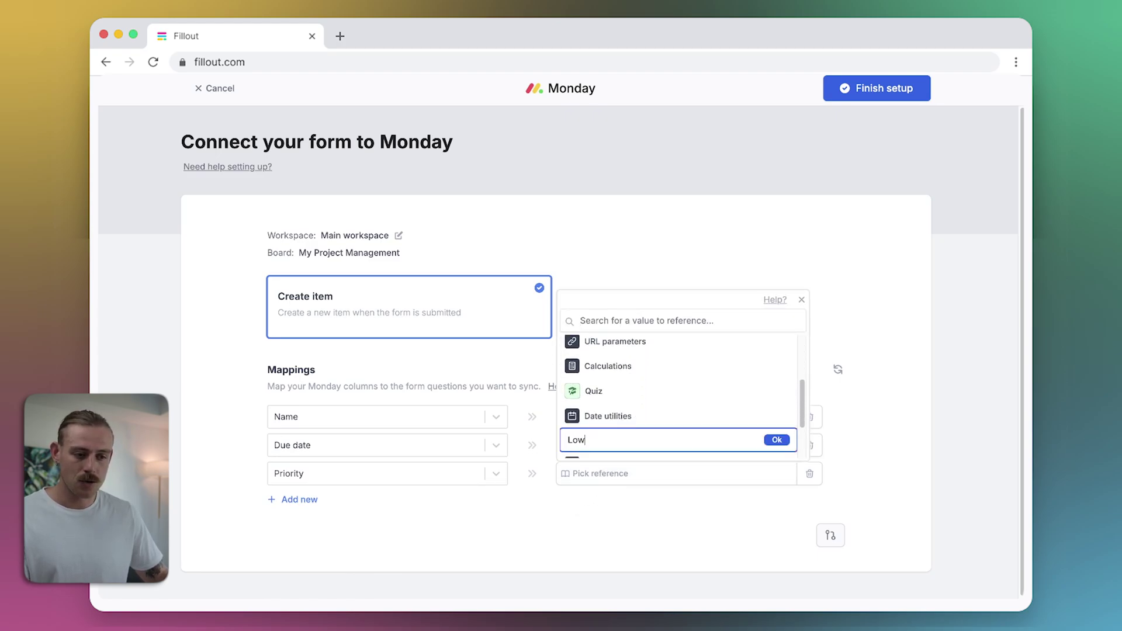
pyautogui.click(776, 439)
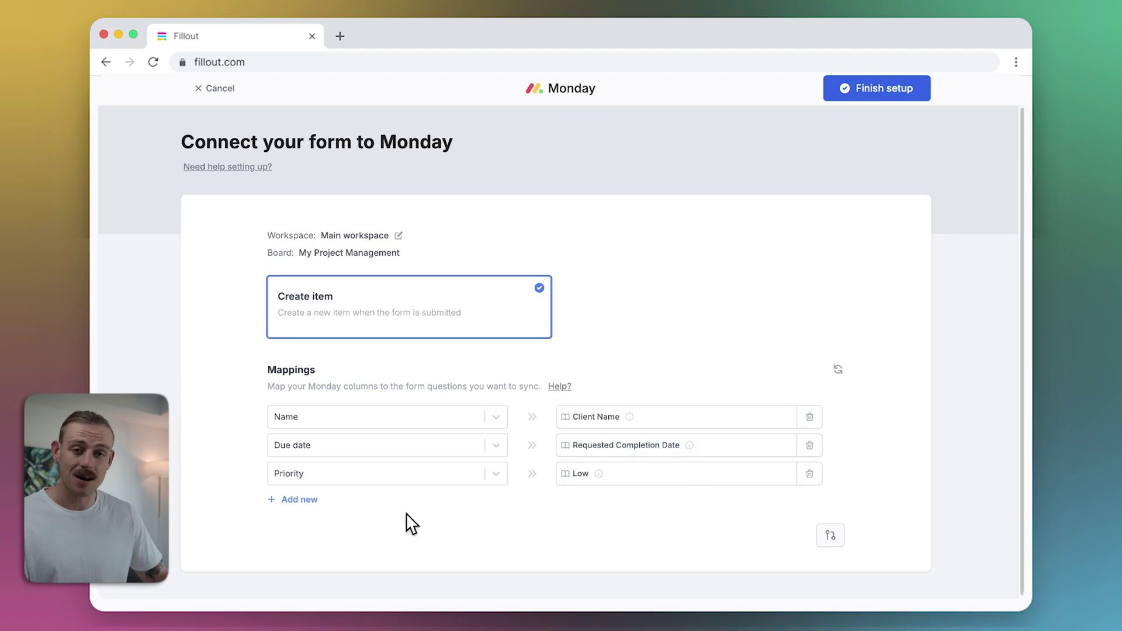
# Map the Project Description column to the Brief Description answer
pyautogui.click(299, 499)
pyautogui.click(302, 500)
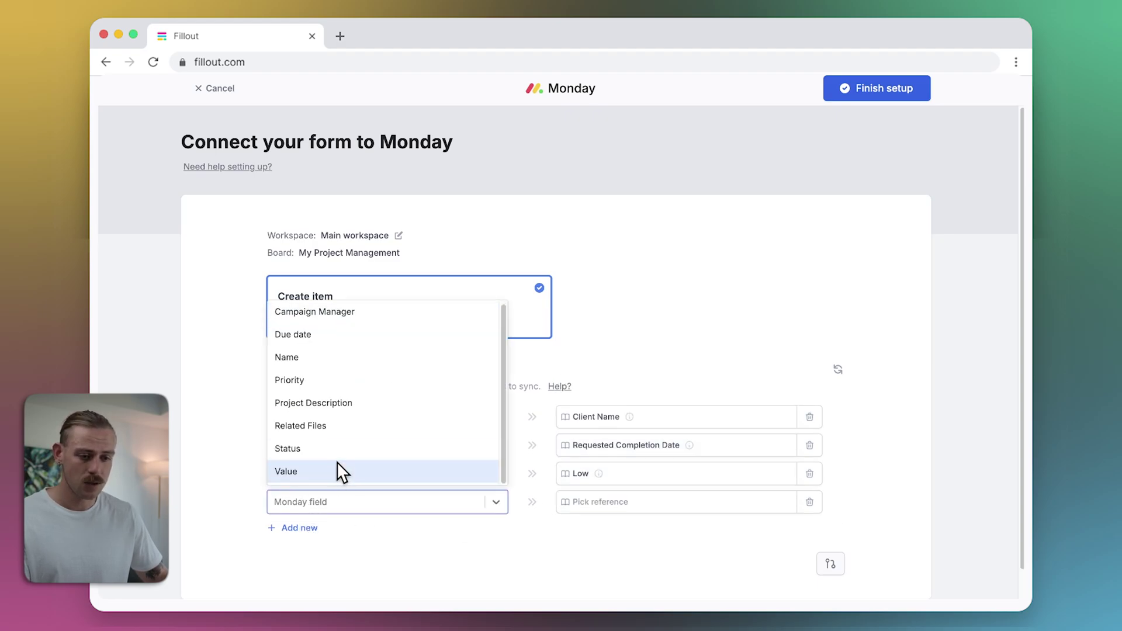
pyautogui.click(377, 405)
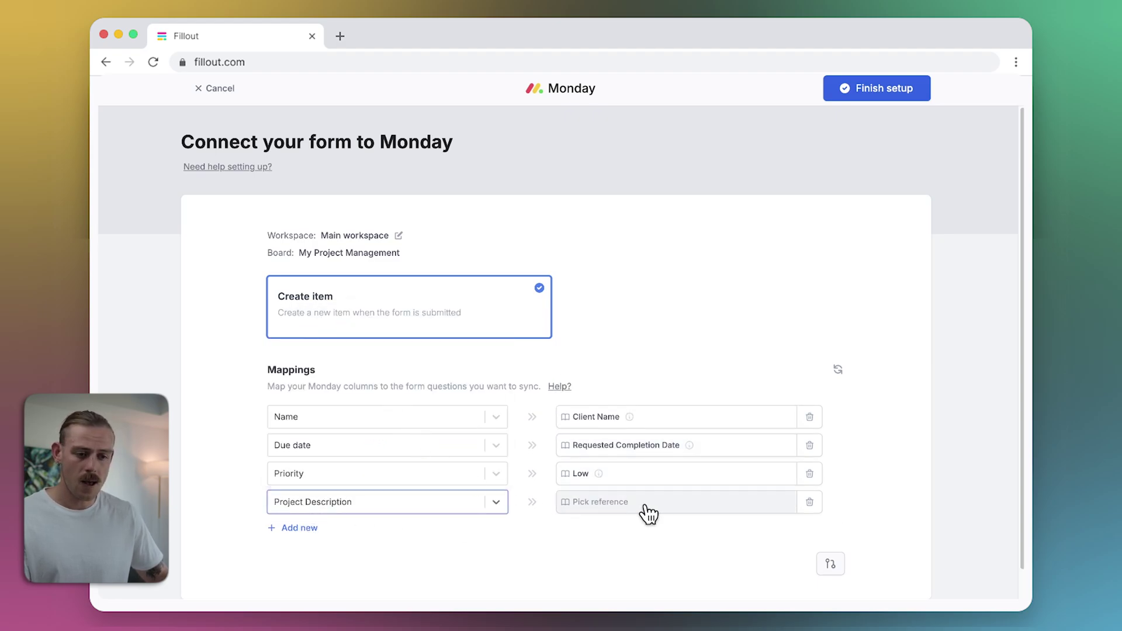
pyautogui.click(696, 510)
pyautogui.click(720, 381)
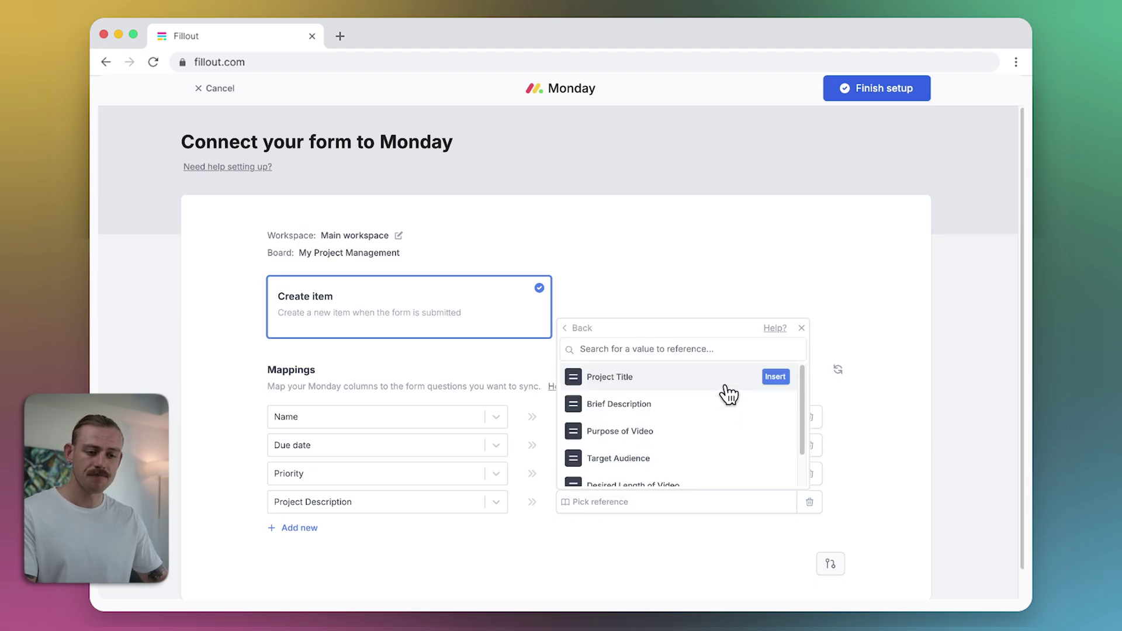
pyautogui.click(715, 405)
pyautogui.scroll(-1, 723, 422)
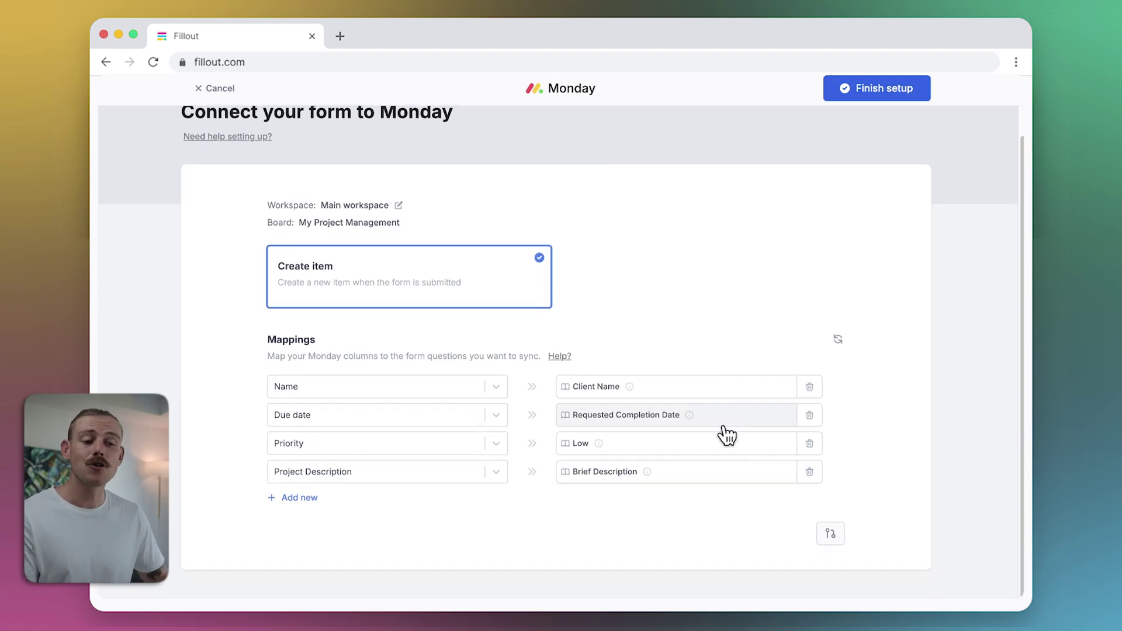
# Add a run condition: Client > Type equals Individual
pyautogui.click(831, 533)
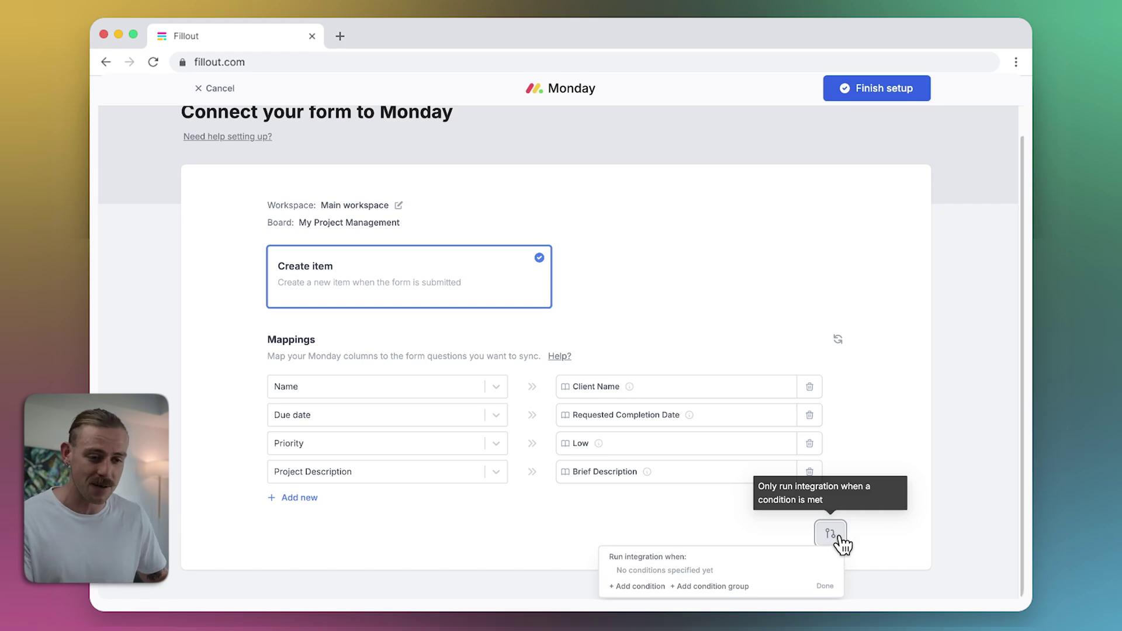
pyautogui.click(838, 537)
pyautogui.click(838, 538)
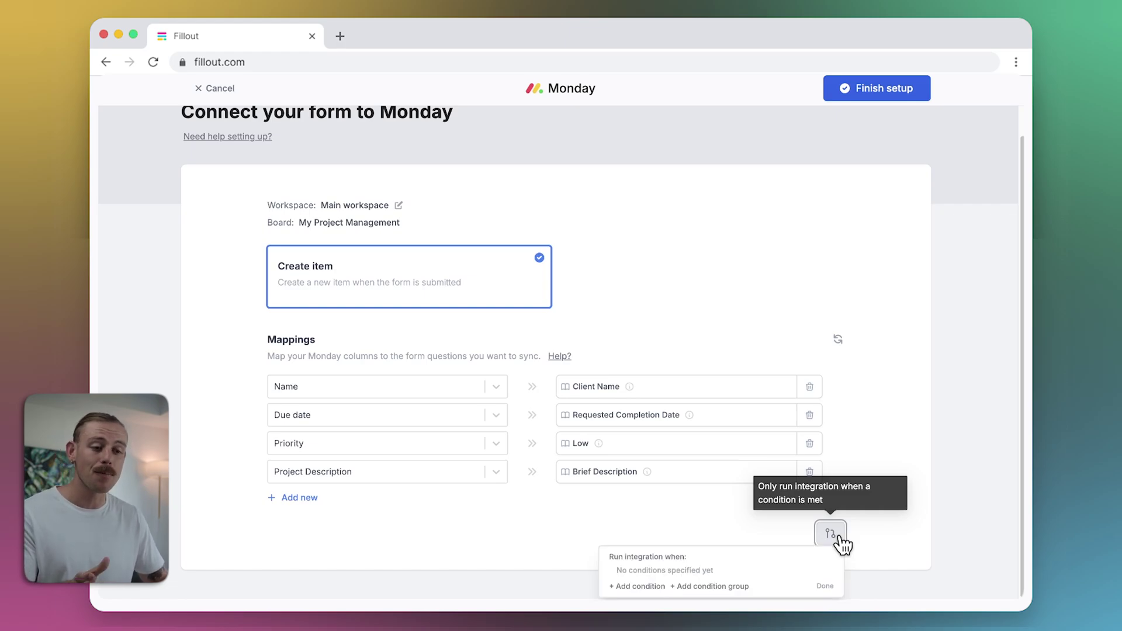
pyautogui.click(645, 586)
pyautogui.click(602, 497)
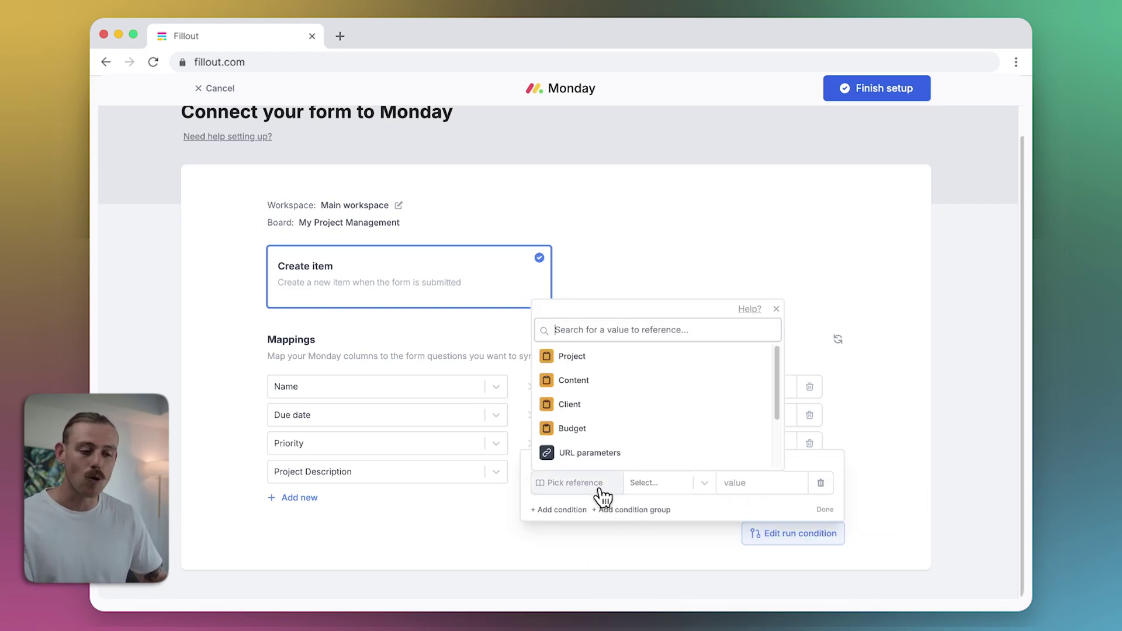
pyautogui.click(613, 405)
pyautogui.click(627, 359)
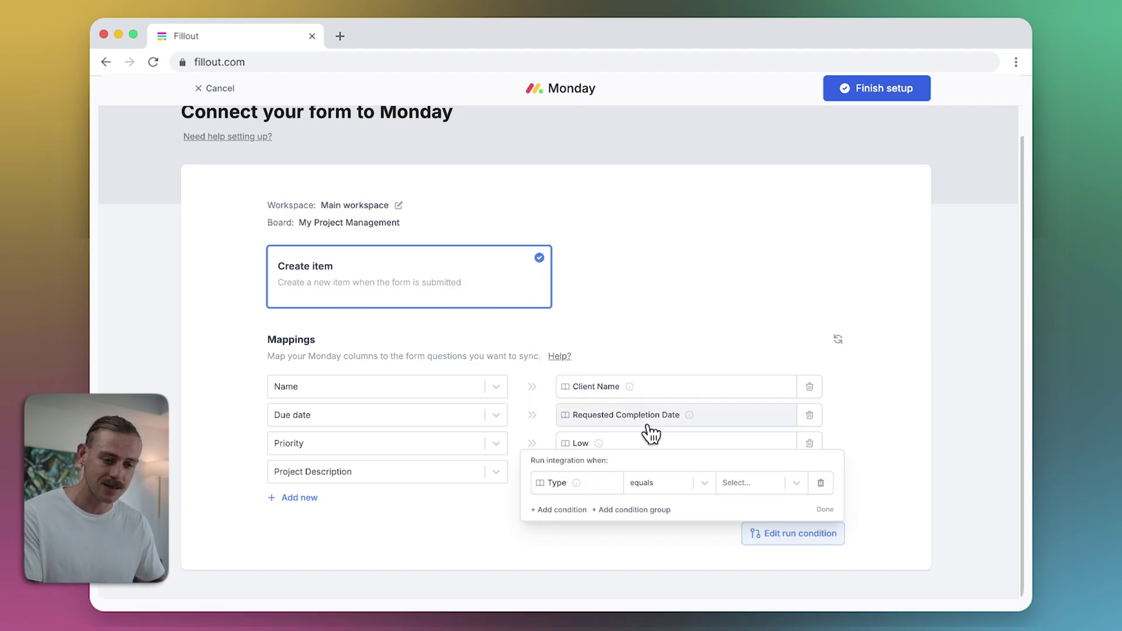
pyautogui.click(742, 483)
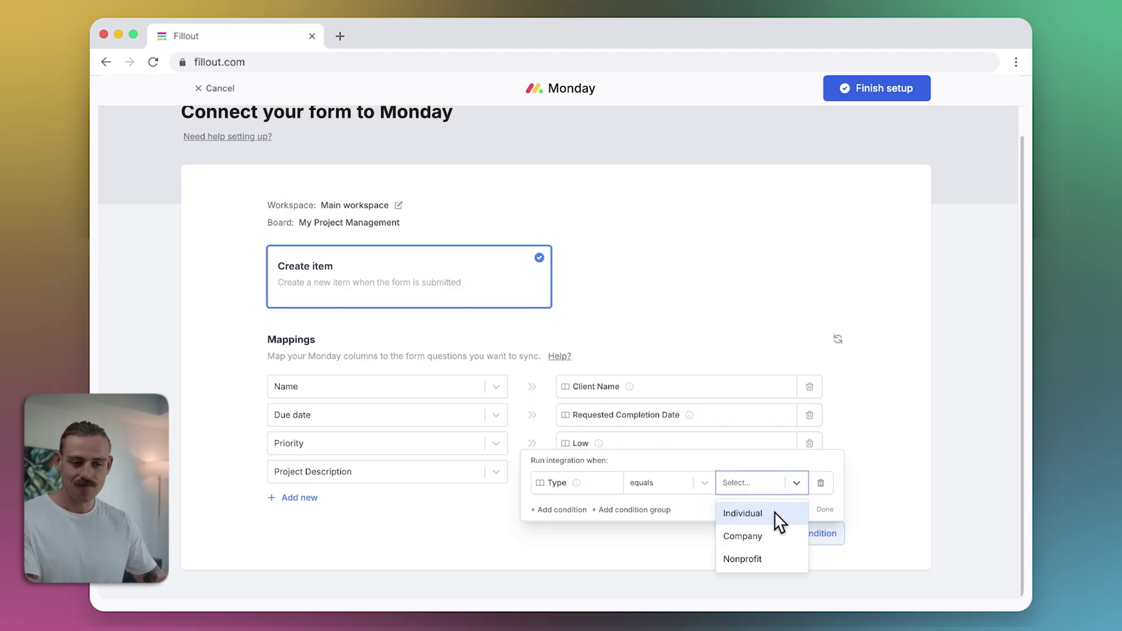
pyautogui.click(760, 513)
pyautogui.click(822, 509)
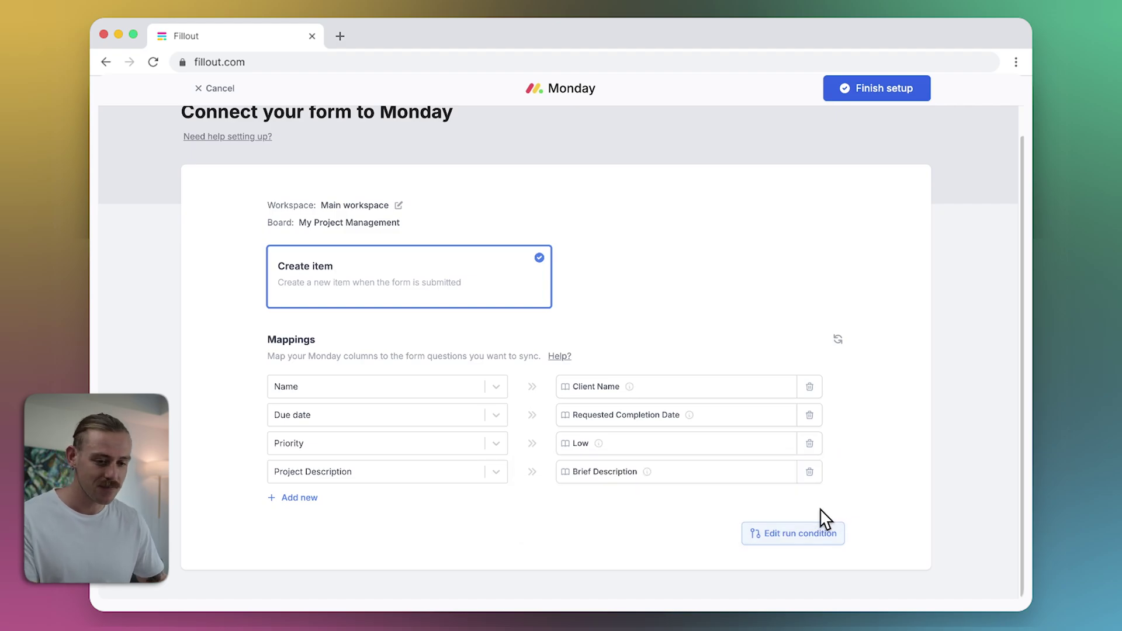
# Finish the integration, publish the form, and test-fill it with completion date 05/31/2024
pyautogui.click(884, 88)
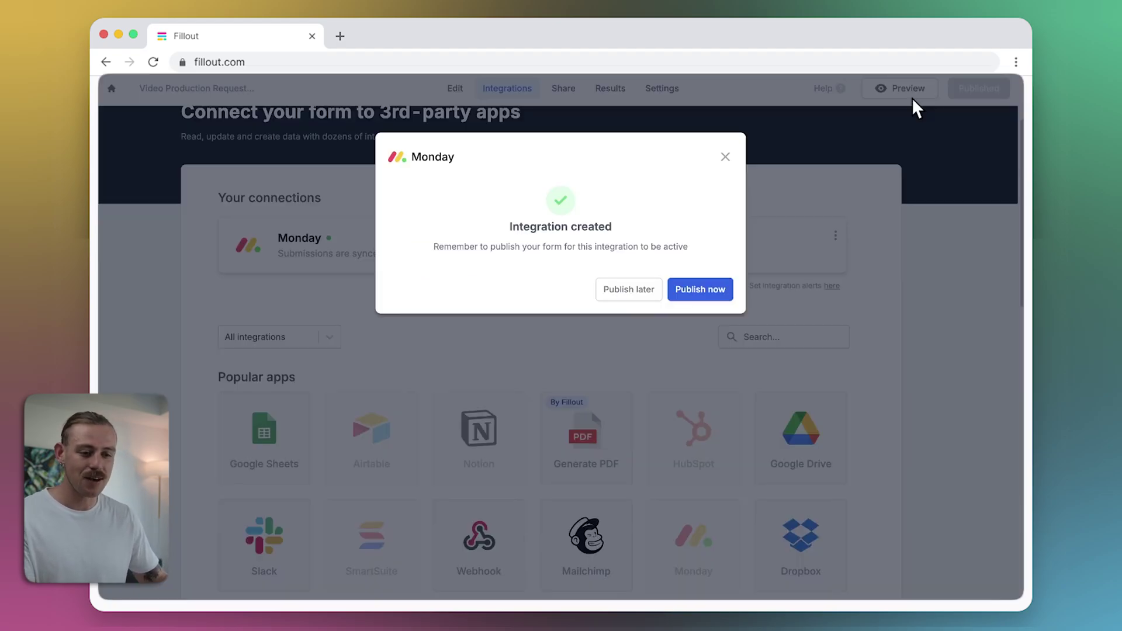
pyautogui.click(700, 292)
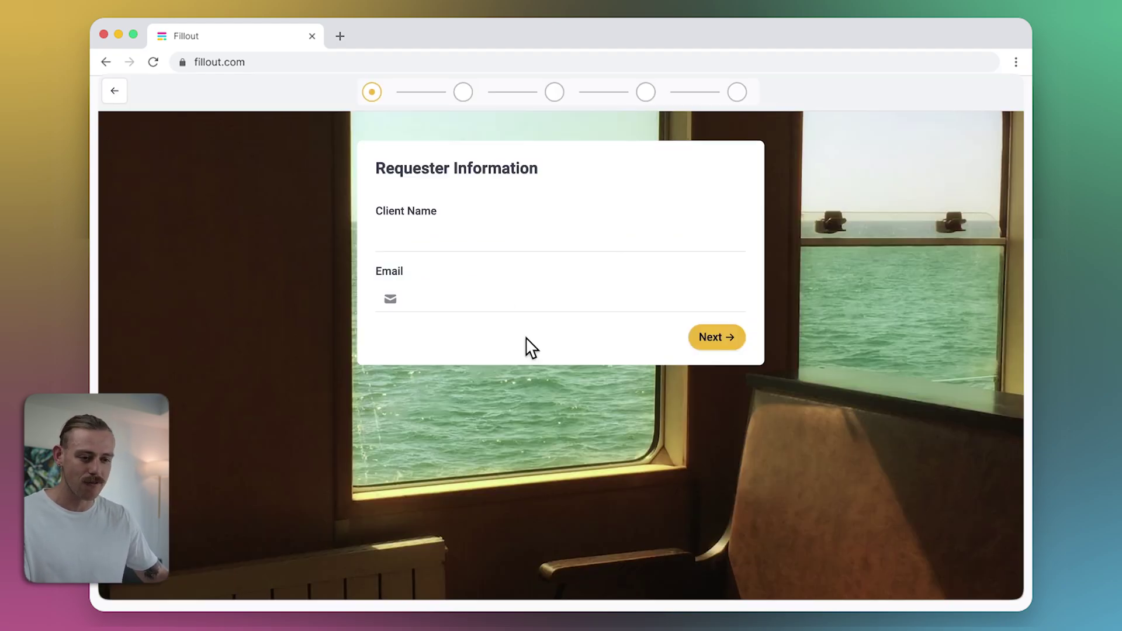
pyautogui.click(487, 237)
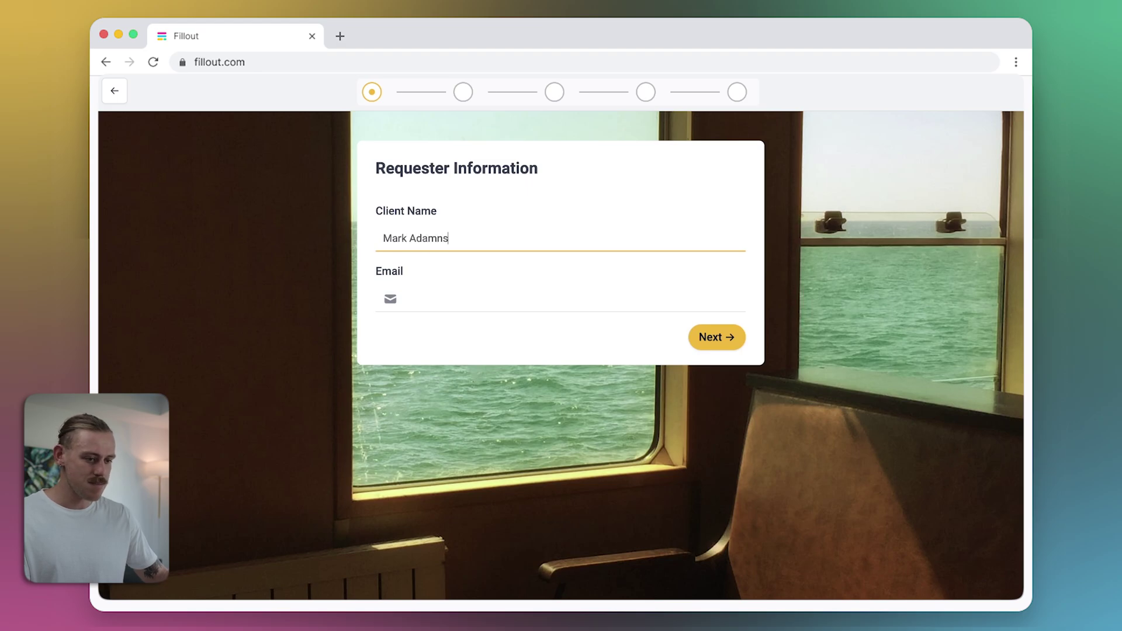
pyautogui.click(561, 299)
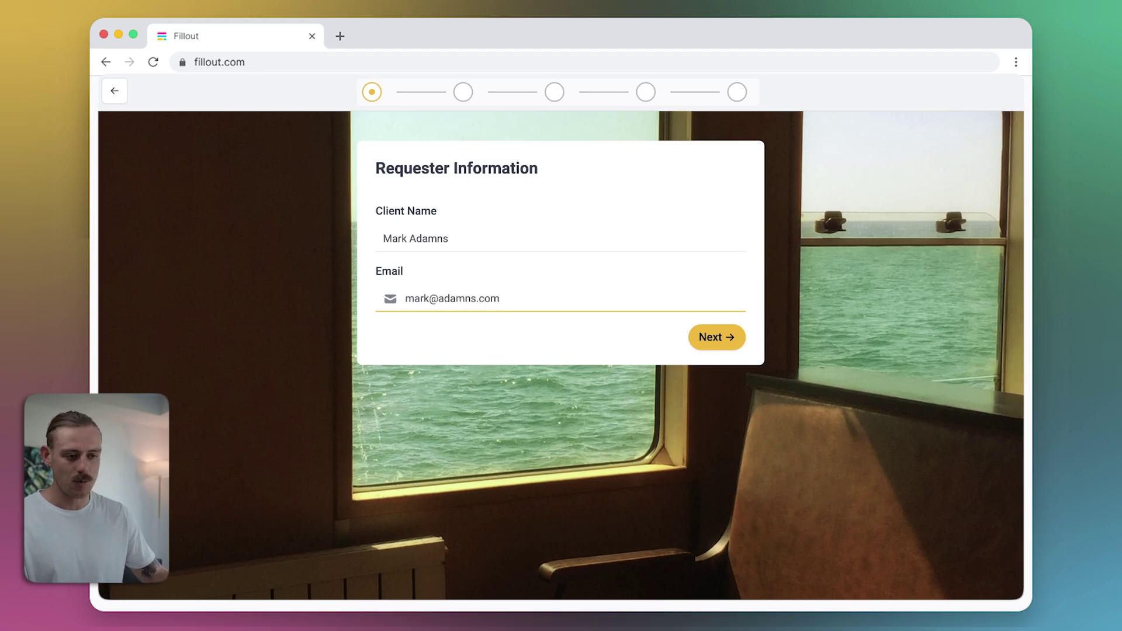
pyautogui.click(724, 338)
pyautogui.click(486, 238)
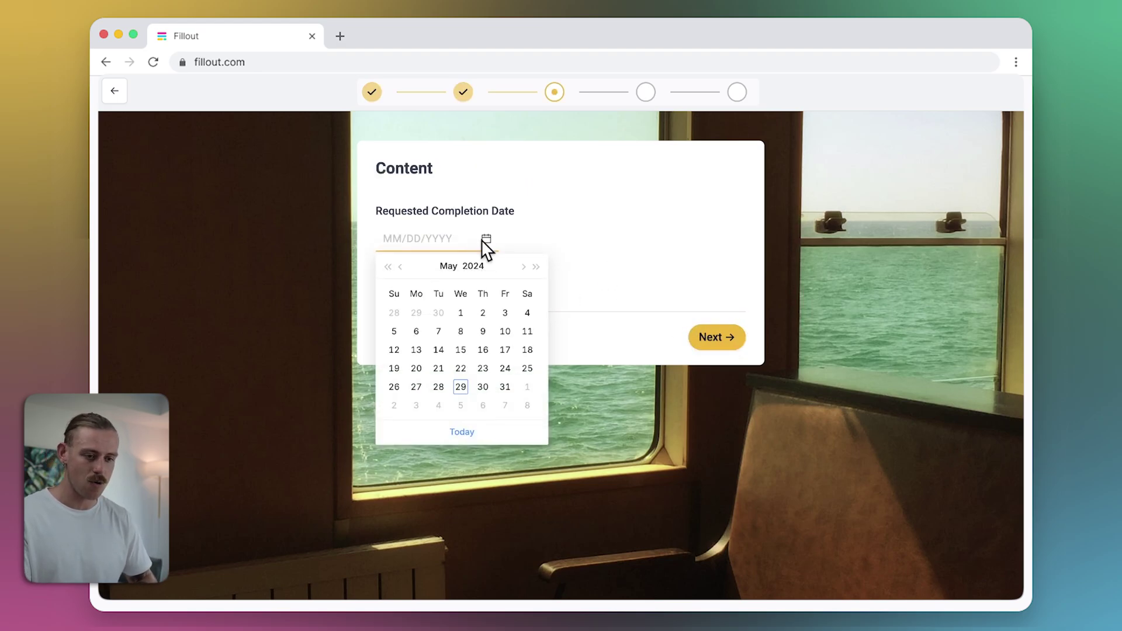
pyautogui.click(513, 391)
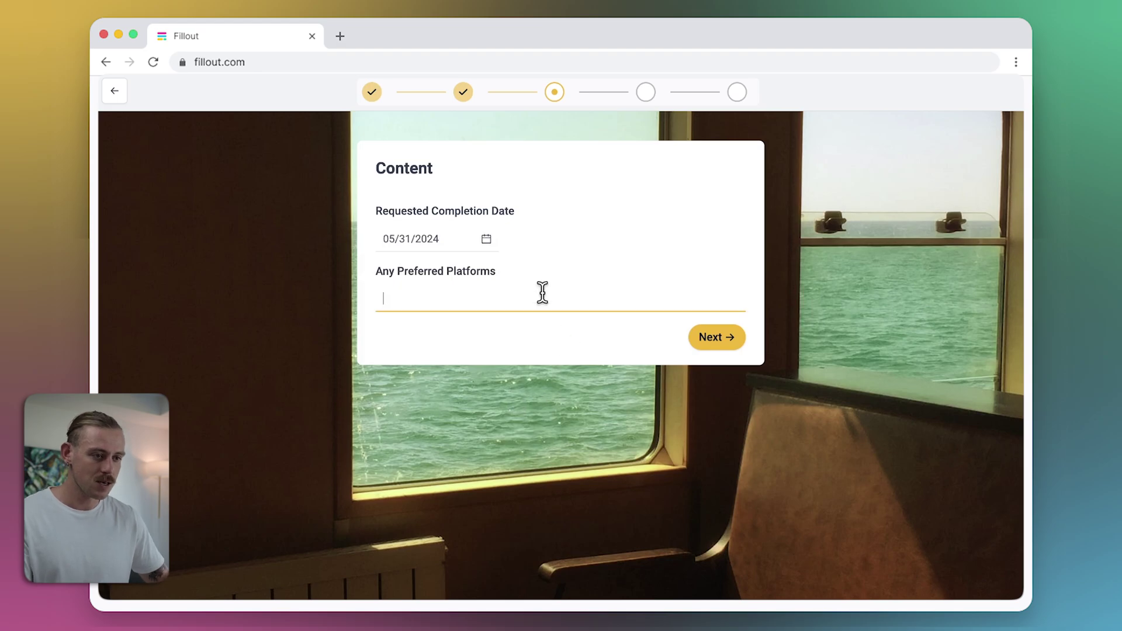
# Answer 'No', submit the test response, and open the new To-Do item in monday.com
pyautogui.write('No')
pyautogui.click(701, 338)
pyautogui.click(732, 336)
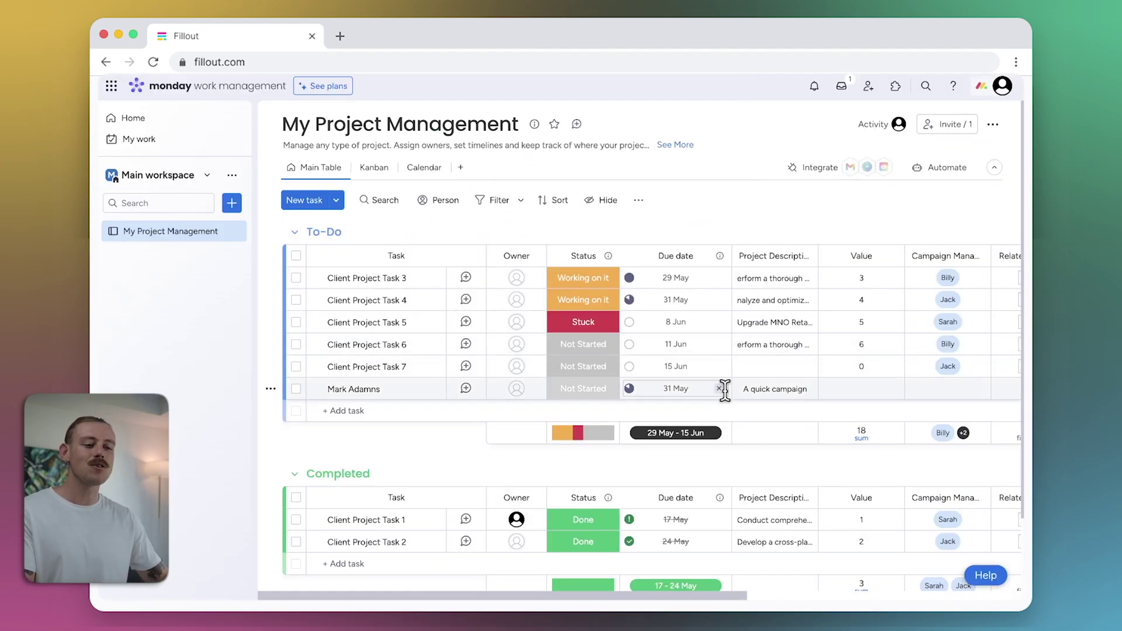
pyautogui.click(426, 390)
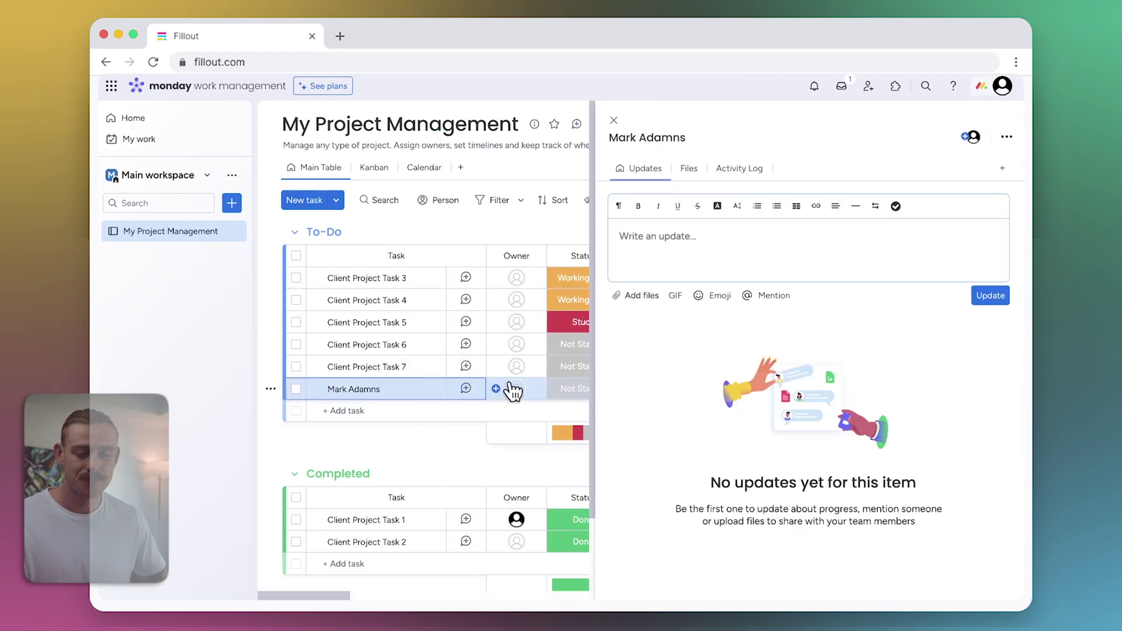